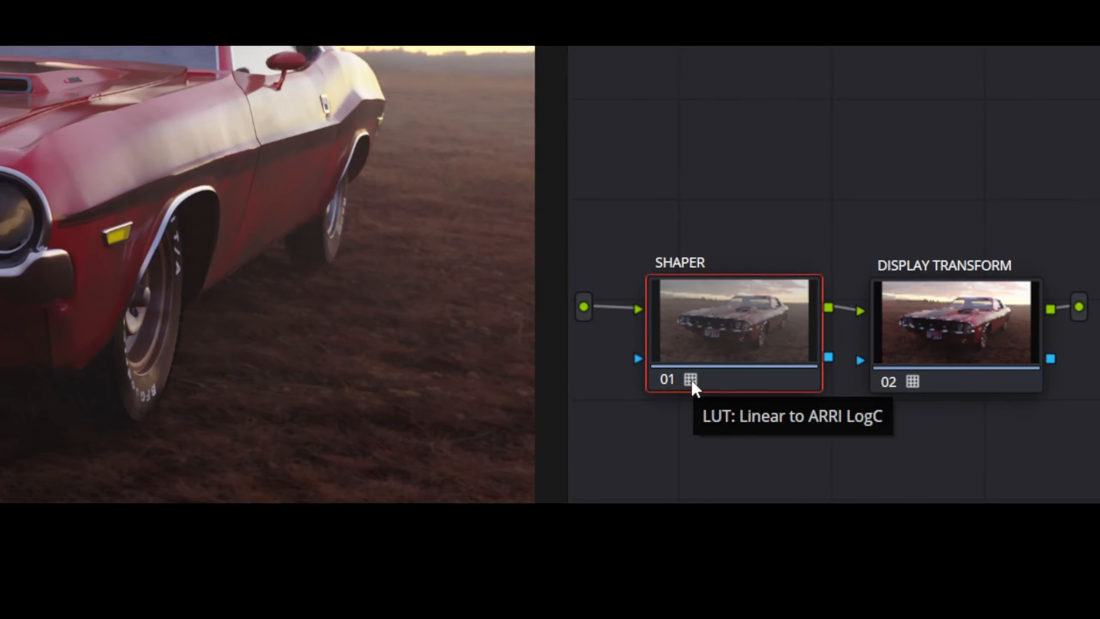
- Check which LUTs are assigned to the SHAPER and DISPLAY TRANSFORM nodes
left_click(911, 384)
mouse_move(918, 380)
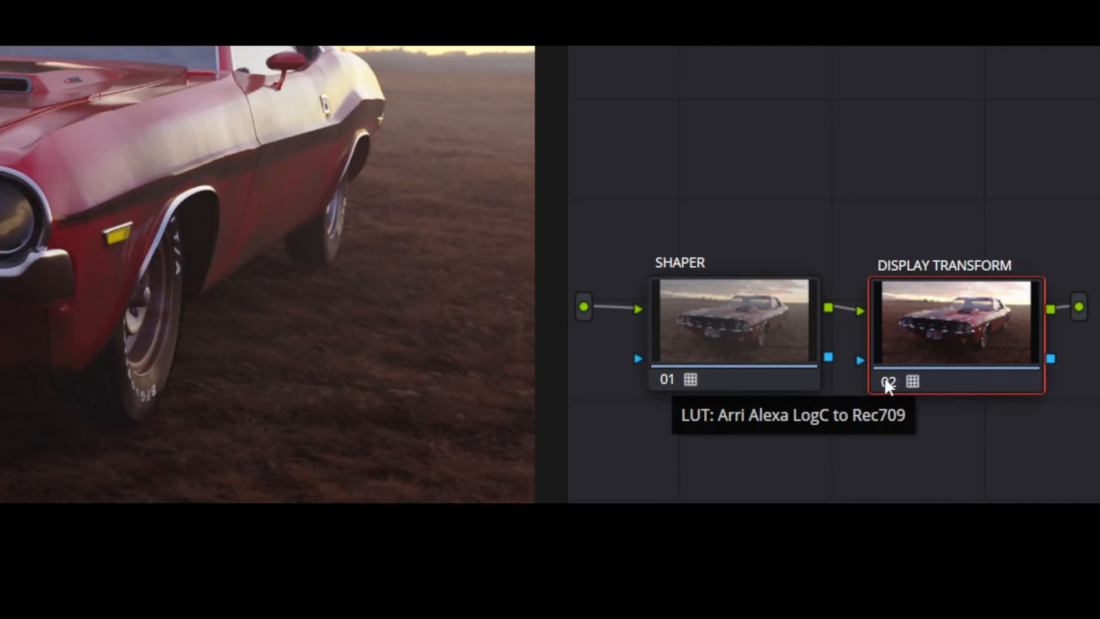
left_click(701, 364)
mouse_move(688, 380)
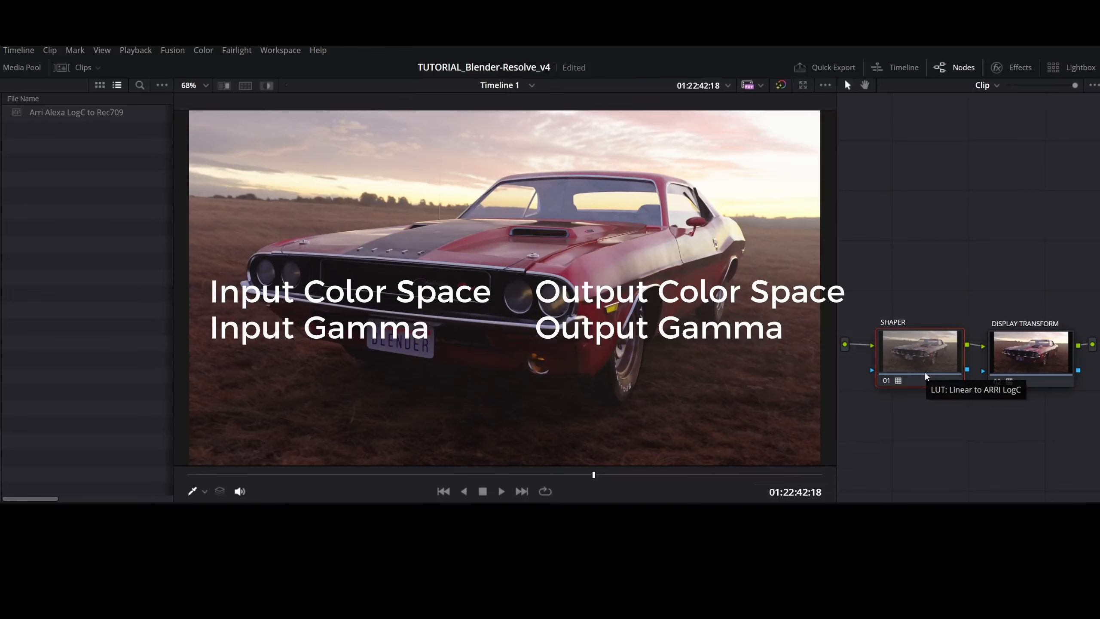
- Paste the pair of connected Color Space Transform nodes and place them directly below the SHAPER and DISPLAY TRANSFORM nodes
left_click(1027, 364)
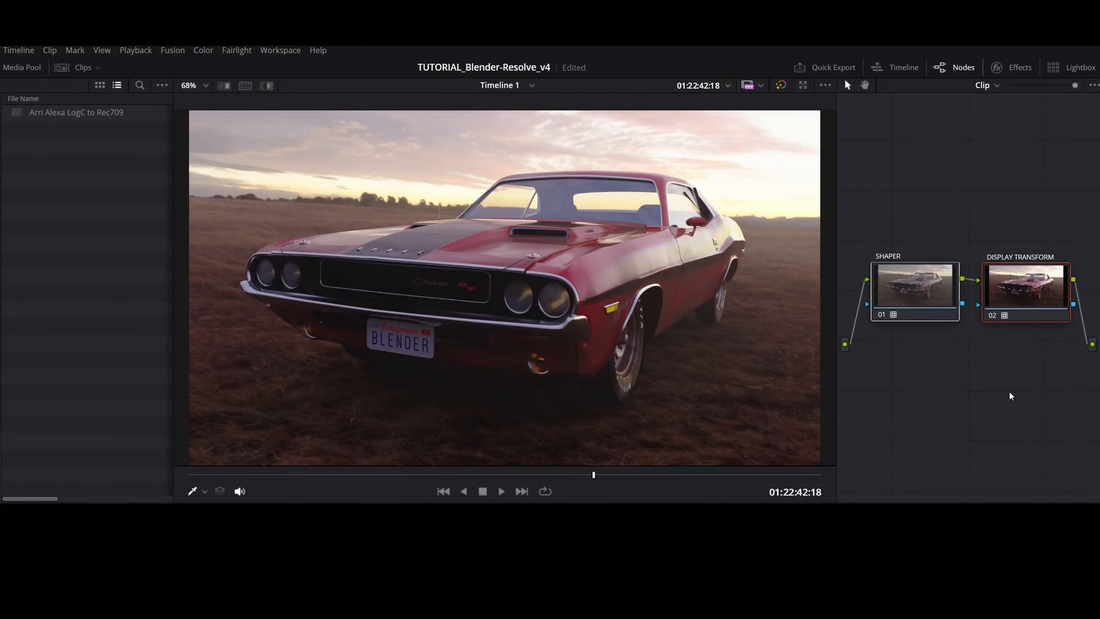
key("ctrl+v")
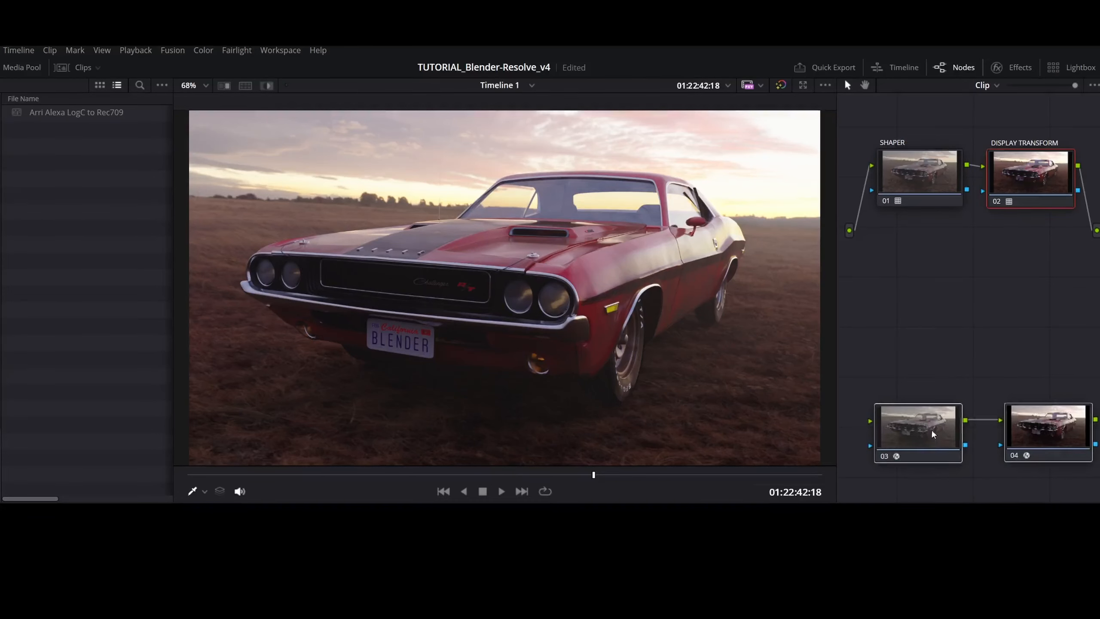
left_click_drag(932, 433, 944, 268)
left_click_drag(1044, 274, 1035, 276)
- Label both pasted Color Space Transform nodes "CST"
left_click(911, 269)
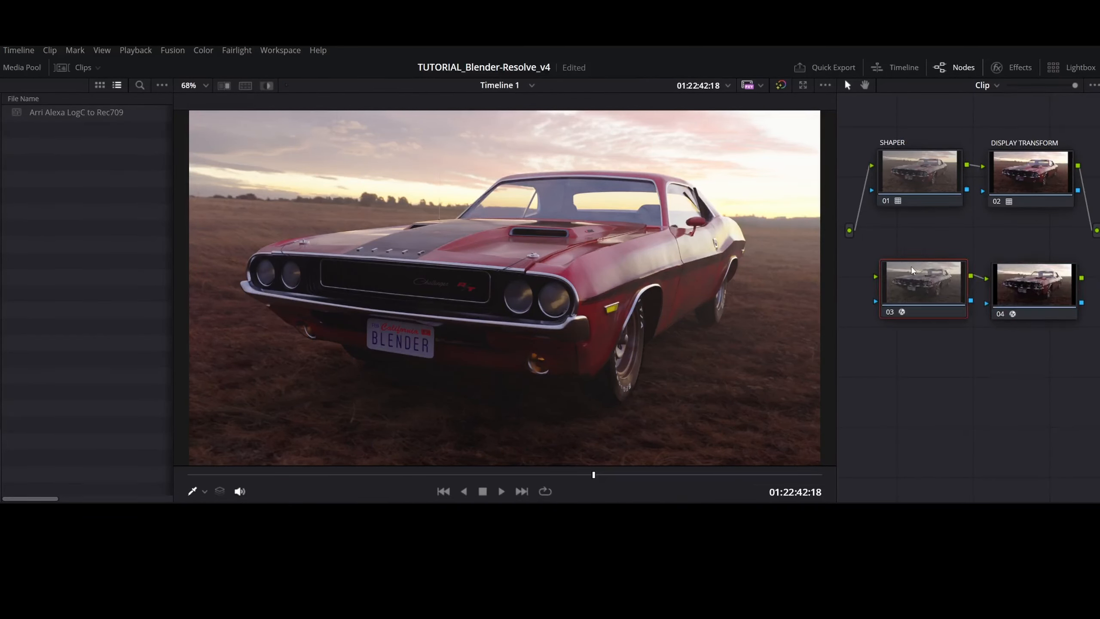
right_click(912, 269)
left_click(913, 272)
right_click(913, 272)
left_click(942, 293)
type("CST")
left_click(1030, 282)
right_click(996, 277)
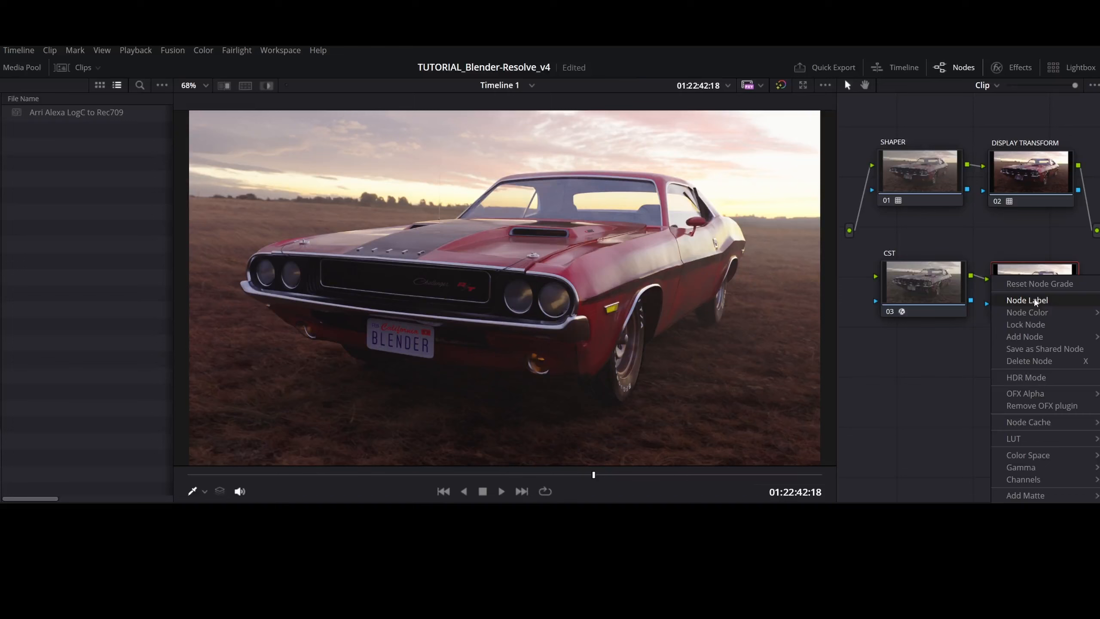
left_click(1033, 300)
- Hide the LUT browser, widen the node graph and reposition the four nodes between the source and the output
left_click(928, 273)
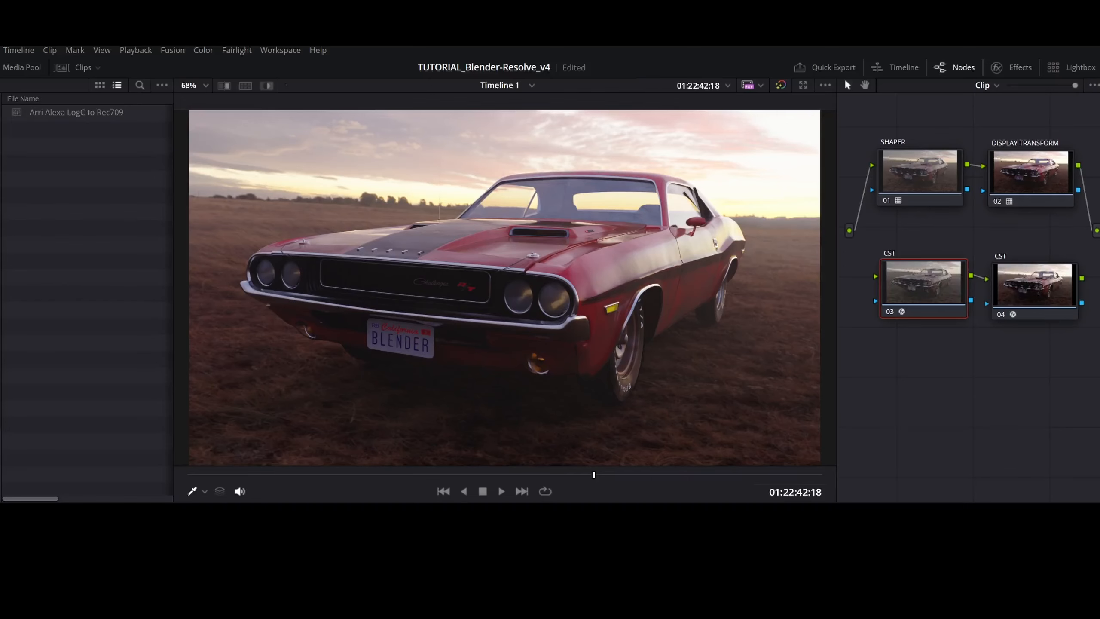
left_click(22, 67)
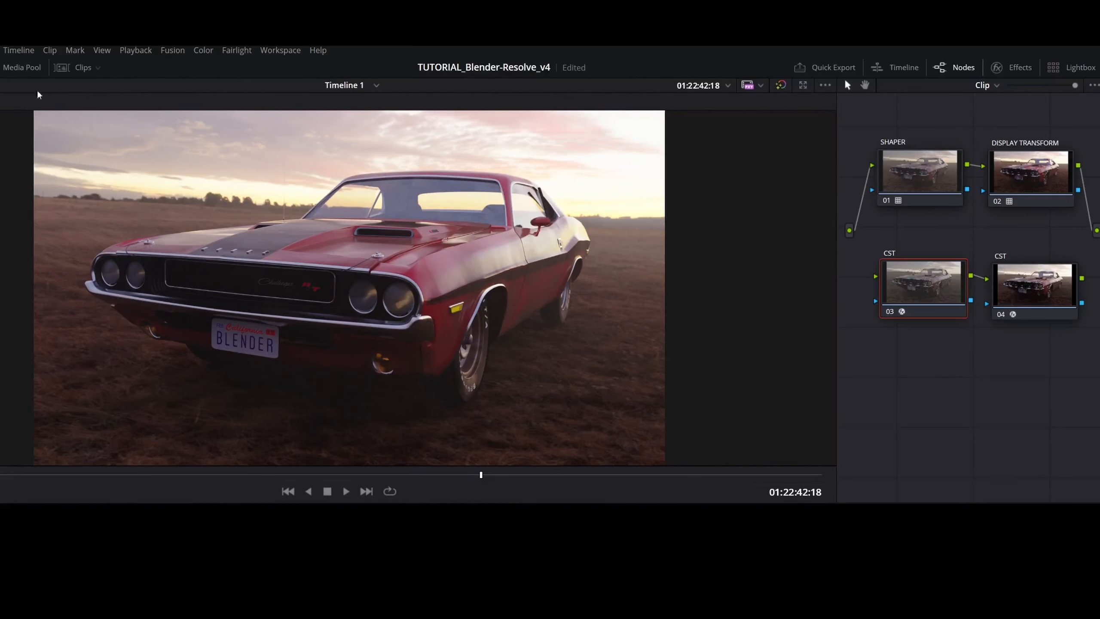
left_click_drag(835, 289, 498, 286)
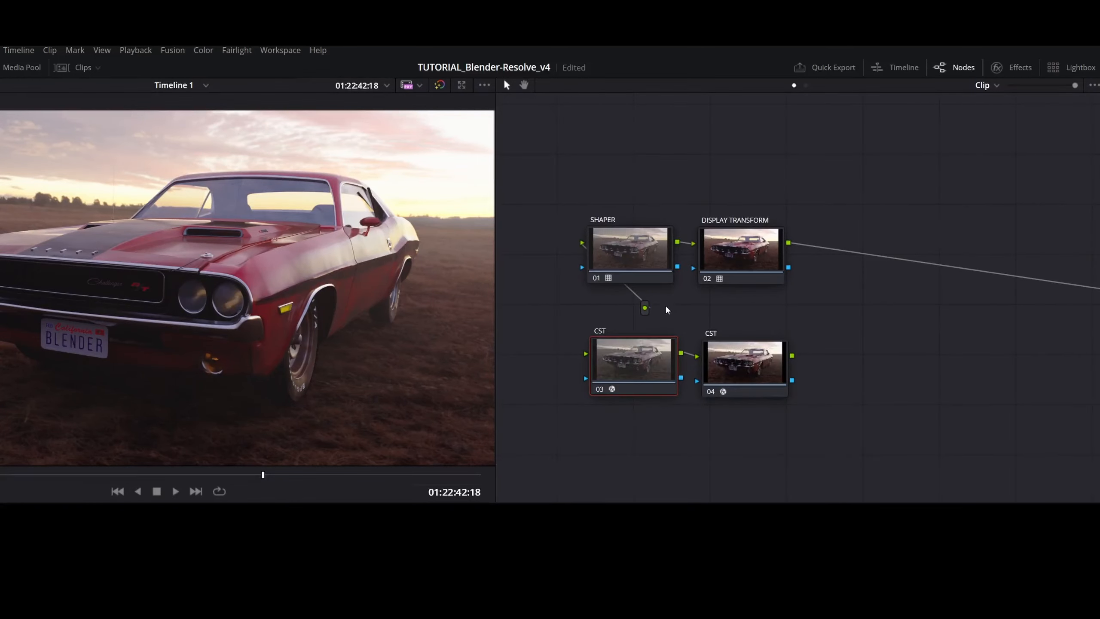
left_click(843, 255)
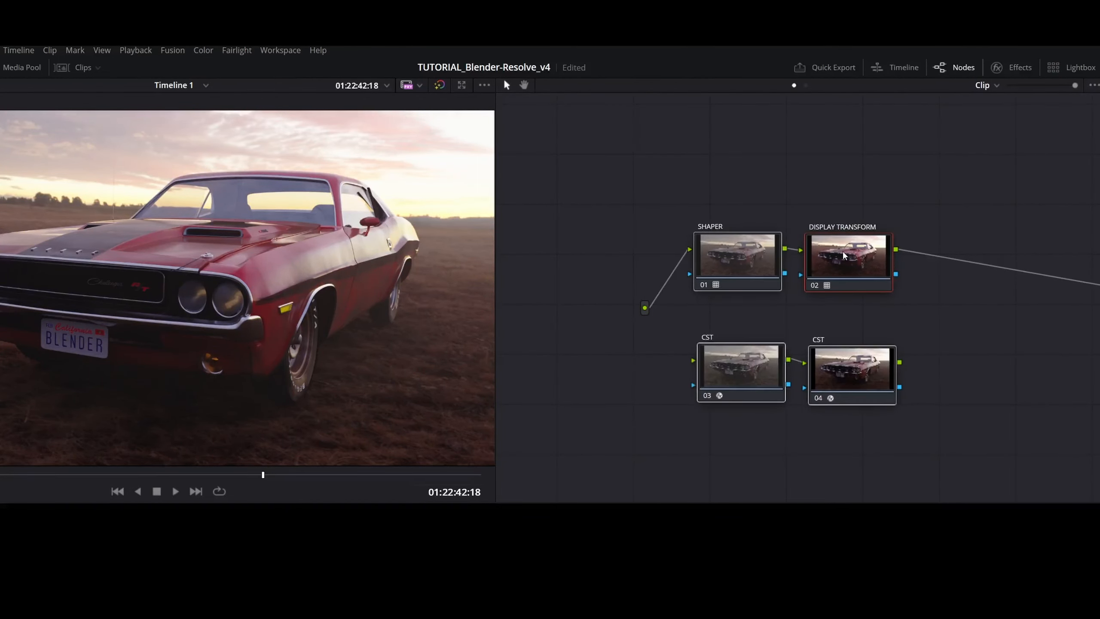
left_click_drag(843, 256, 957, 265)
left_click_drag(1034, 277, 878, 269)
left_click_drag(801, 256, 719, 260)
left_click(661, 264)
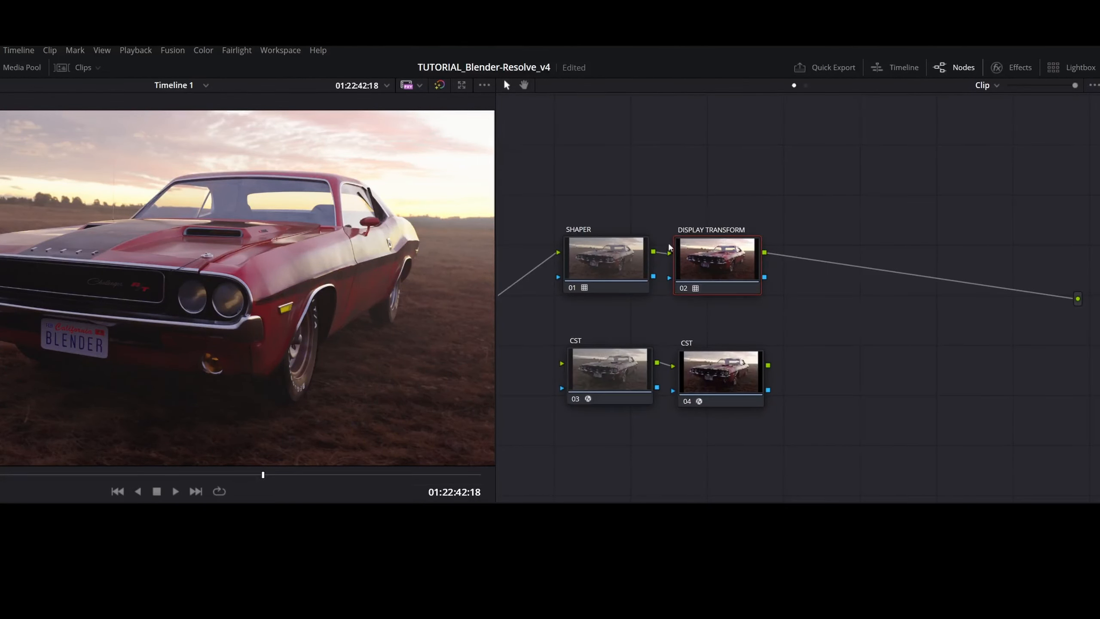
- Apply the Color Space Transform effect from the effects library to both CST nodes
left_click(1010, 67)
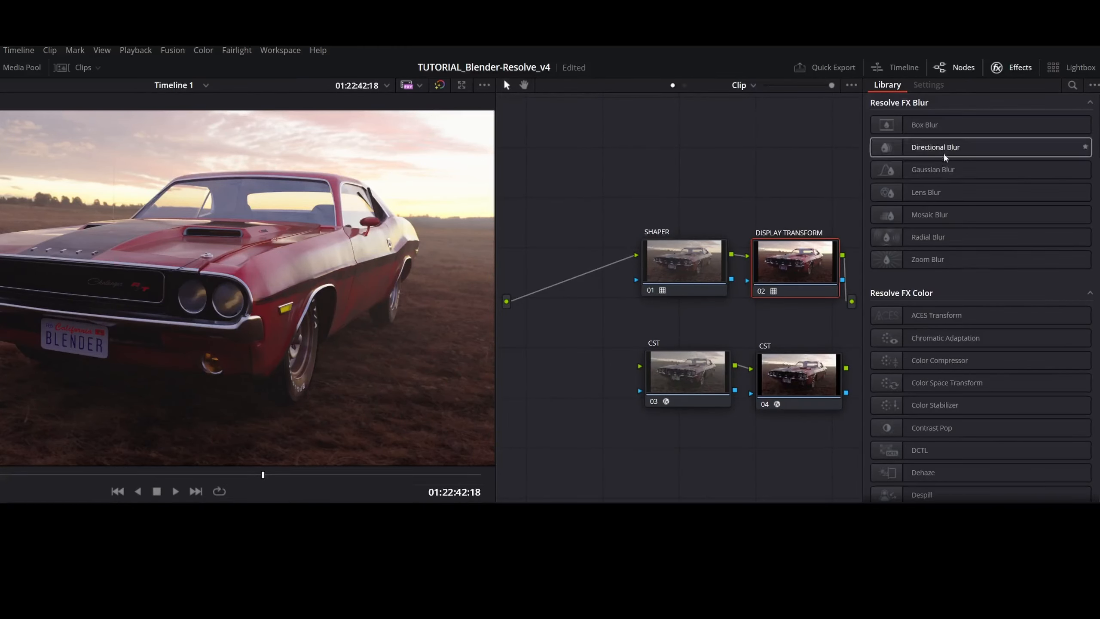
left_click(936, 383)
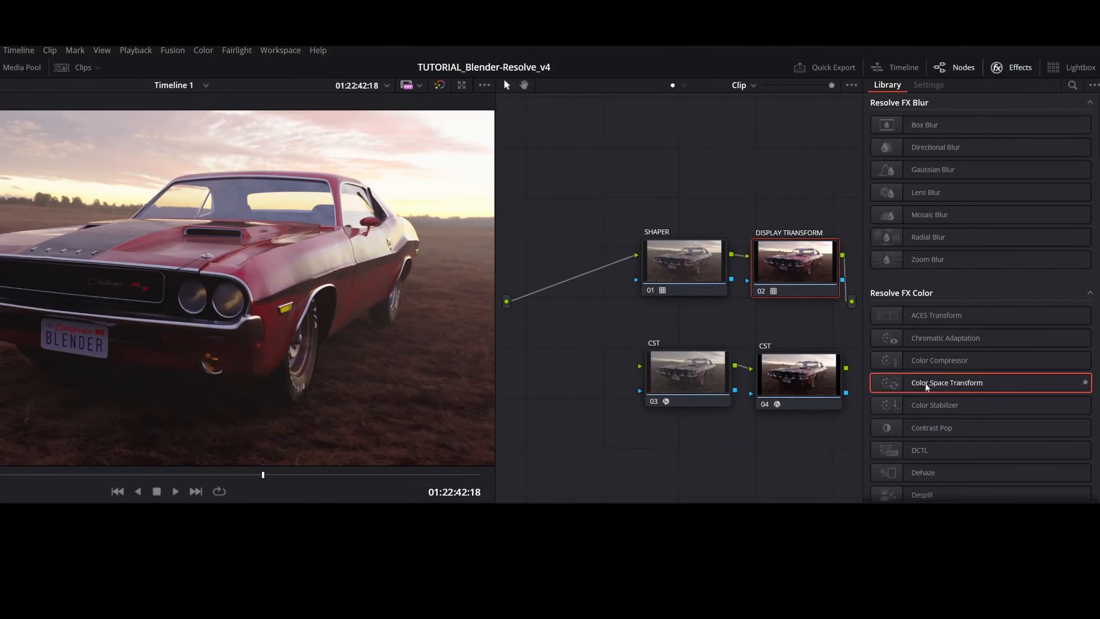
left_click_drag(925, 385, 717, 366)
left_click_drag(912, 386, 792, 380)
- Connect the source to the first CST node and the second CST node to the graph output
left_click(712, 373)
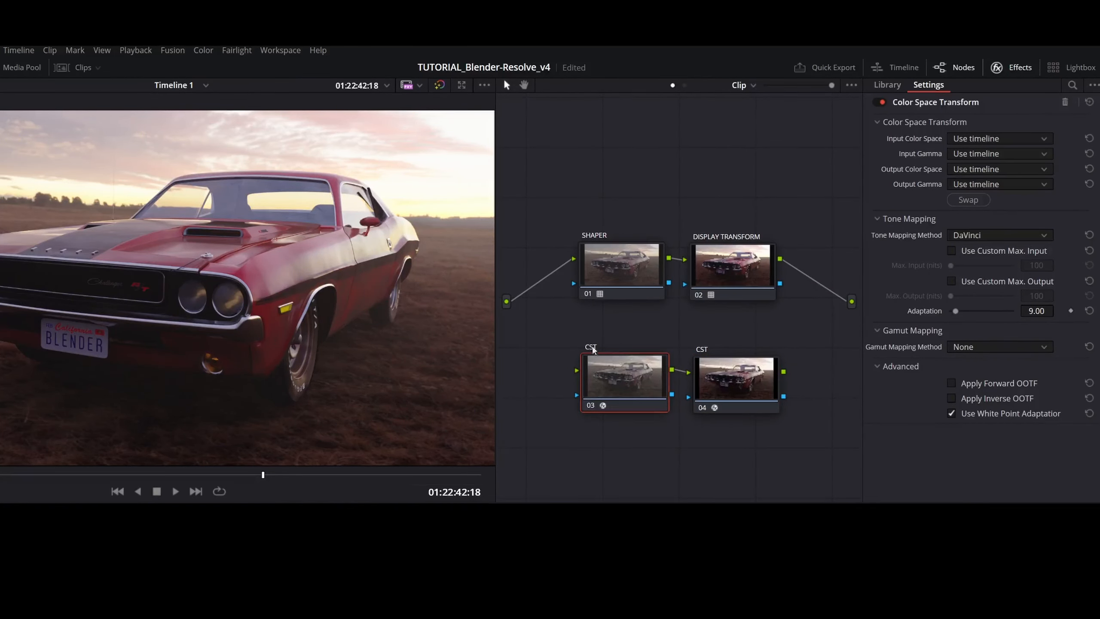
left_click_drag(506, 301, 576, 370)
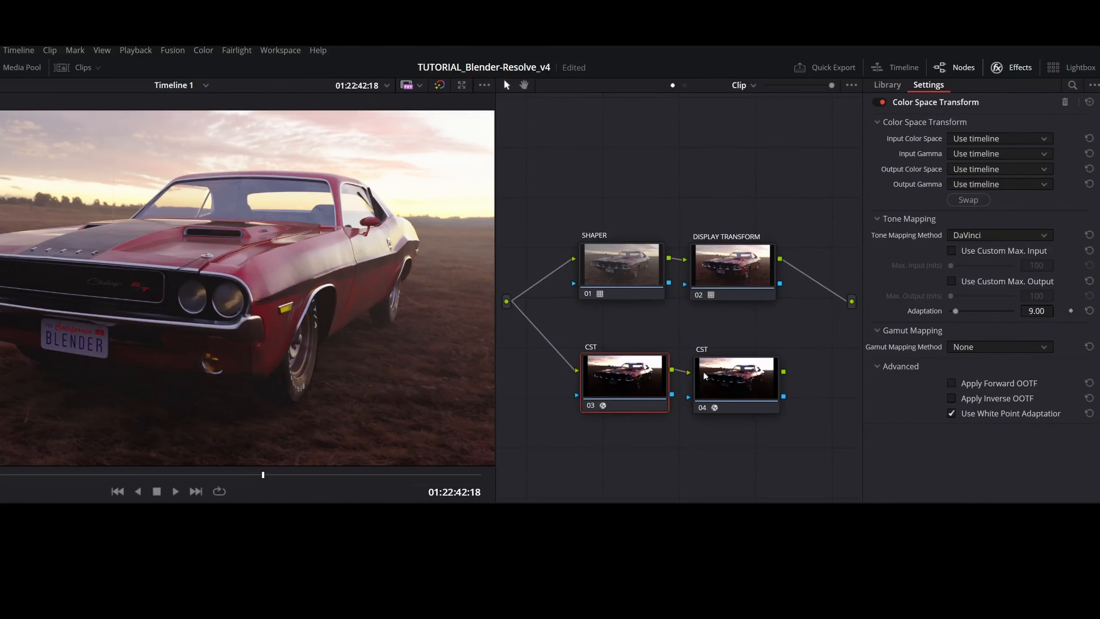
left_click_drag(783, 371, 853, 306)
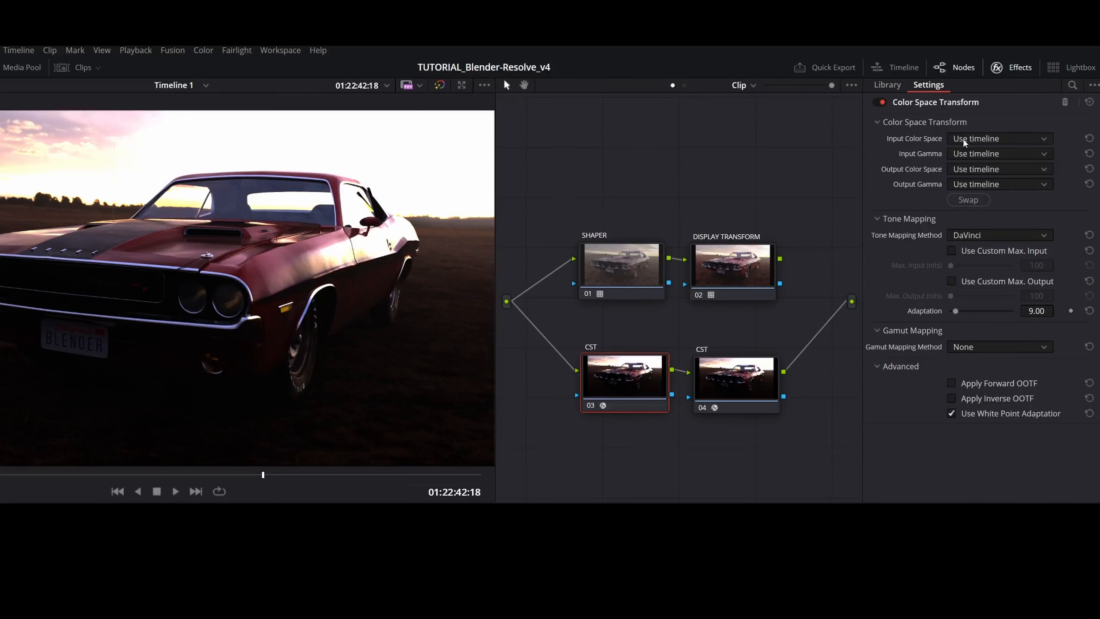
- Set the first CST node's input color space to Rec.709 and its input gamma to Linear
left_click(977, 138)
key("r")
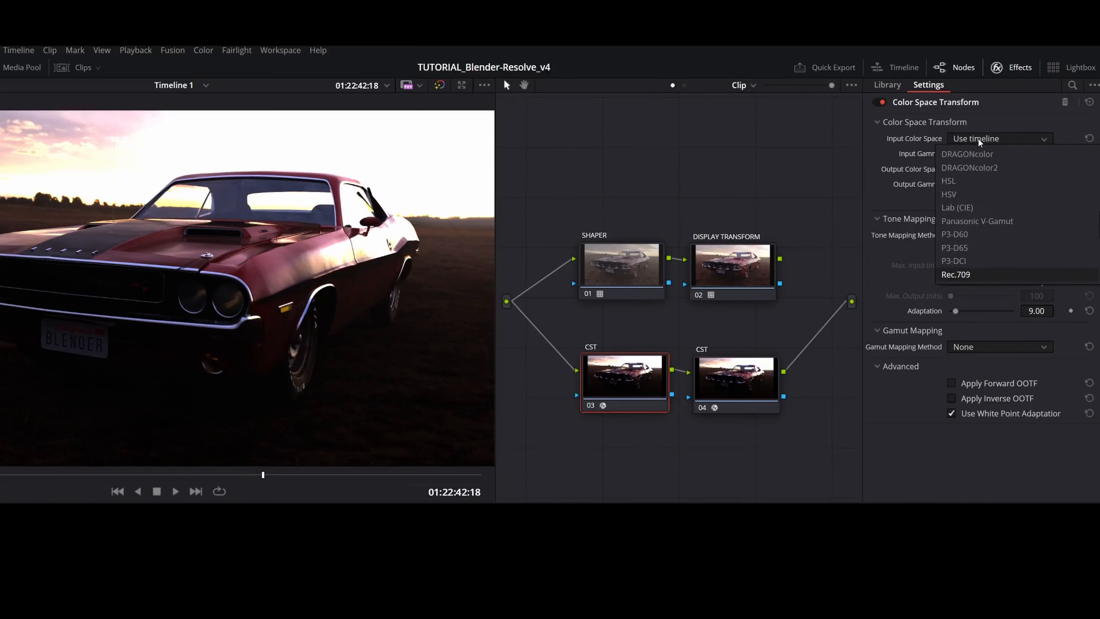
key("Return")
left_click(972, 153)
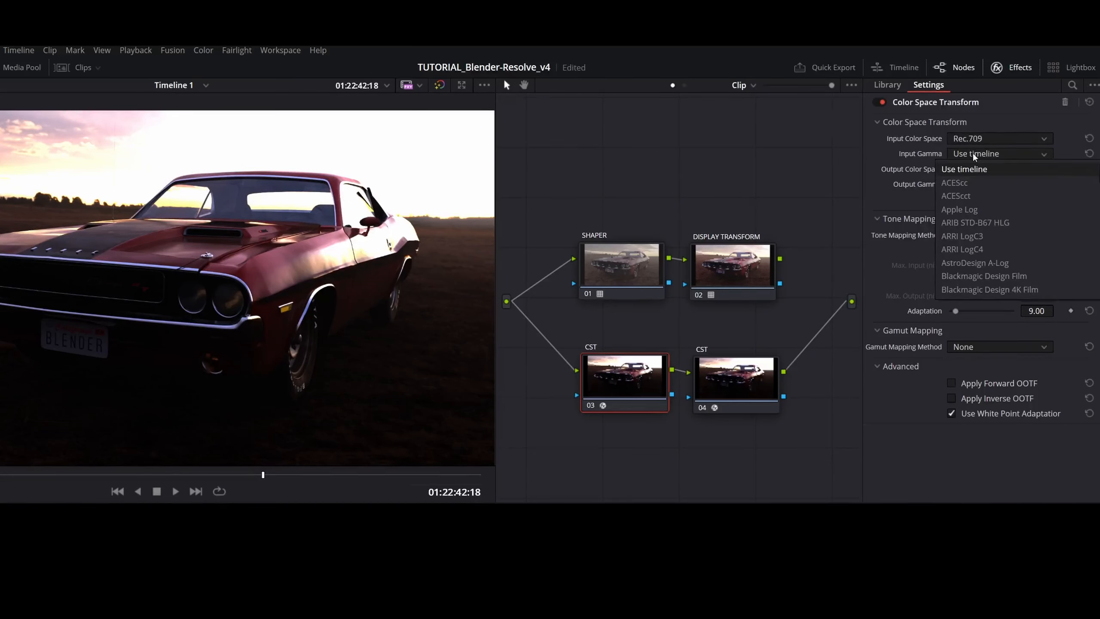
key("l")
key("Return")
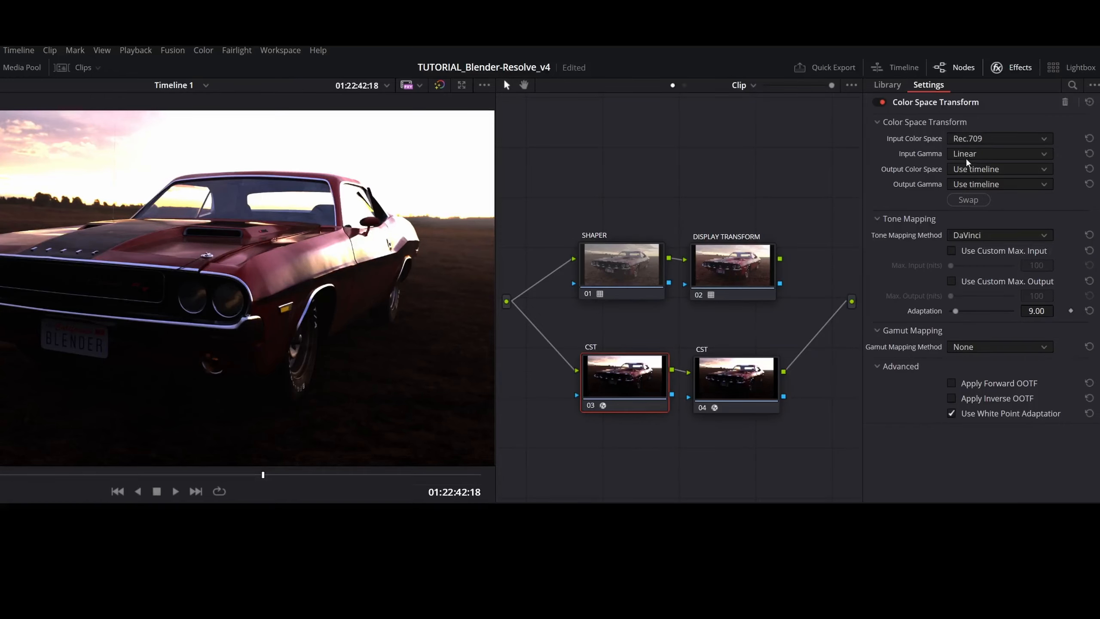
- Set the first CST node's output to ARRI Wide Gamut 3 with ARRI LogC3 gamma and its tone mapping method to None
left_click(965, 168)
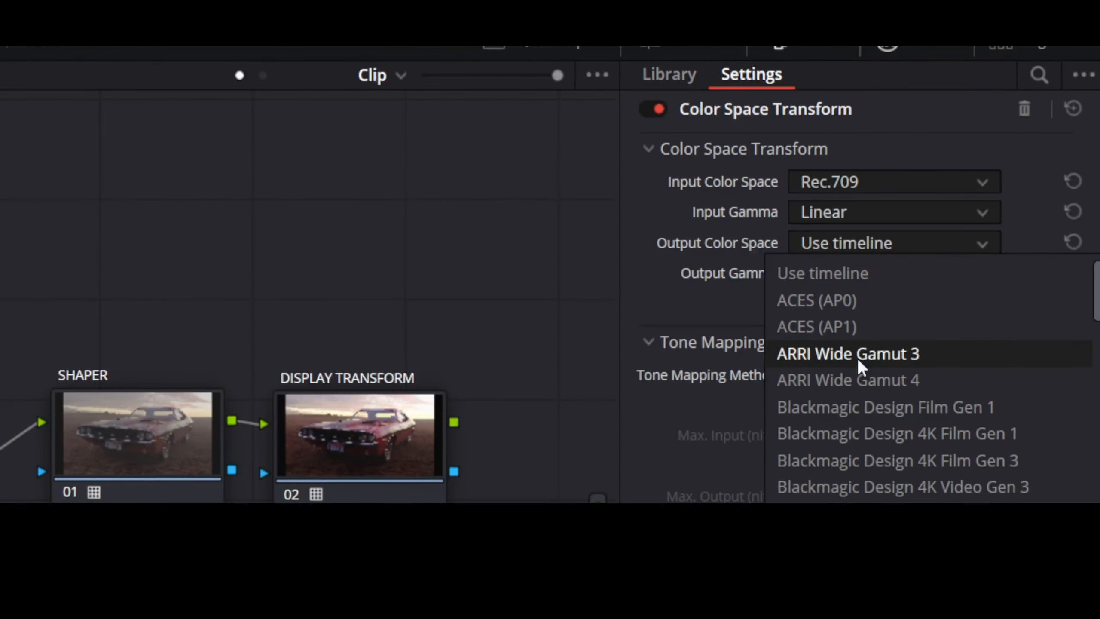
left_click(874, 353)
left_click(836, 277)
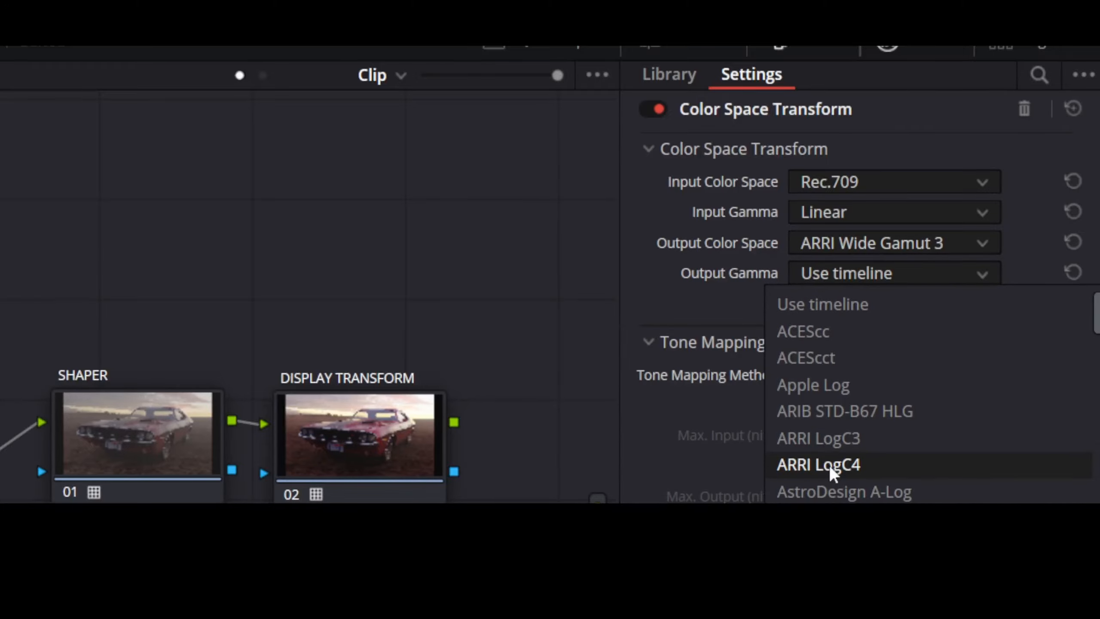
left_click(829, 442)
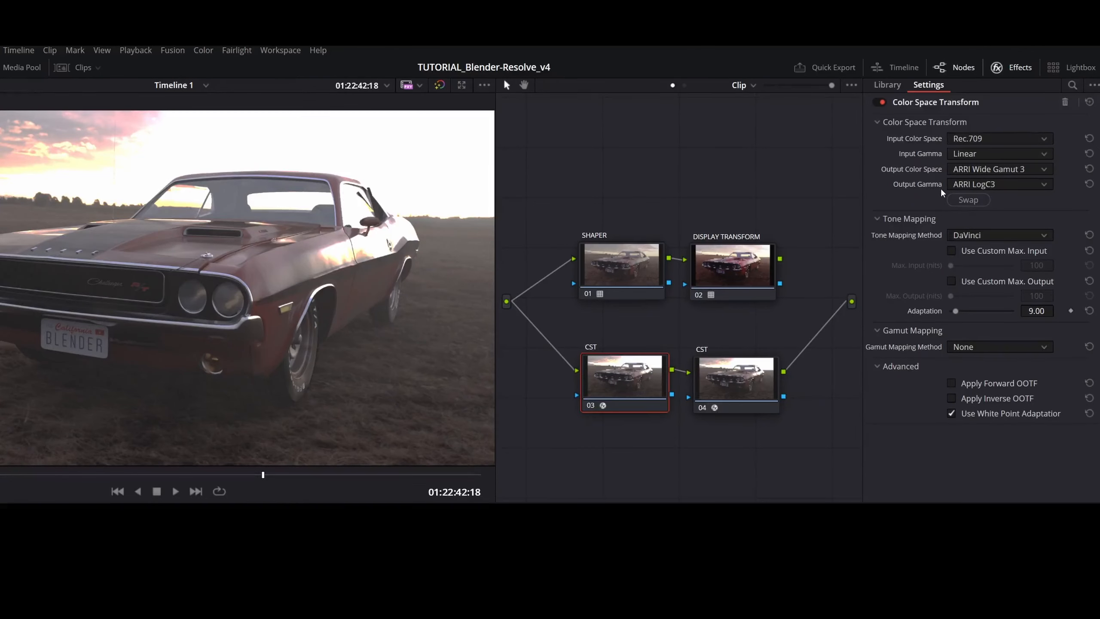
left_click(957, 234)
left_click(962, 248)
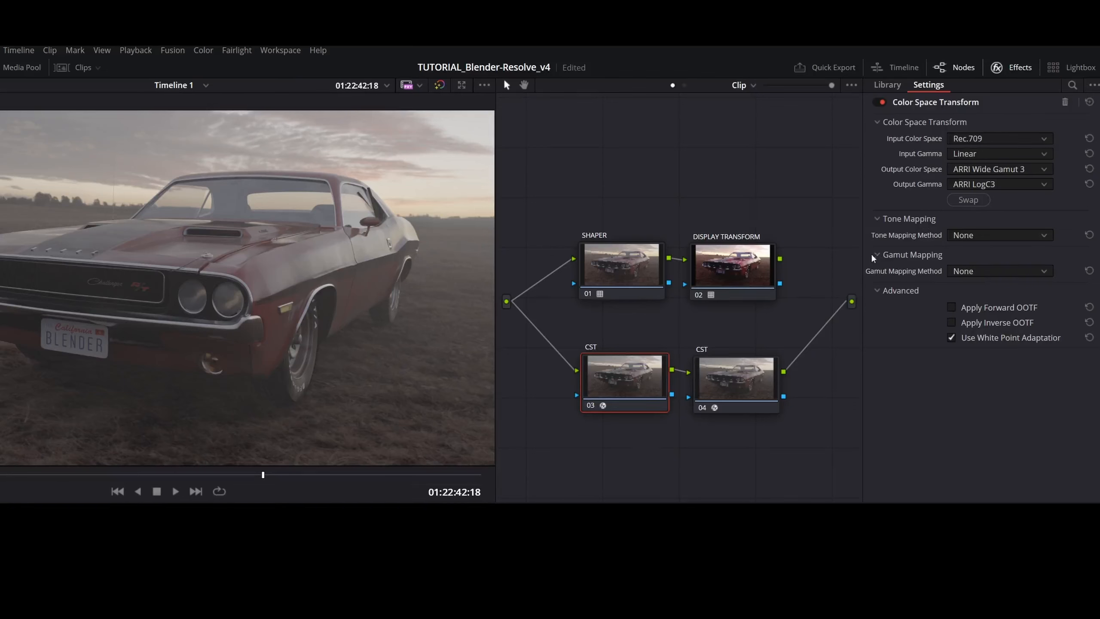
- Review the first CST node's output color space and output gamma as the reference for the second node
left_click(715, 378)
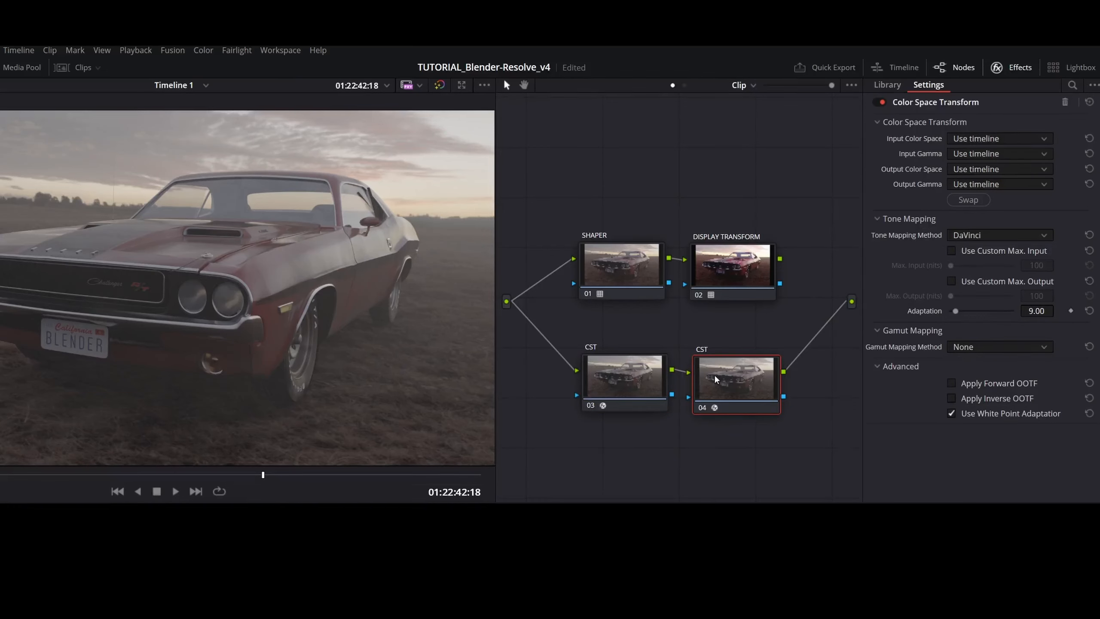
left_click(636, 383)
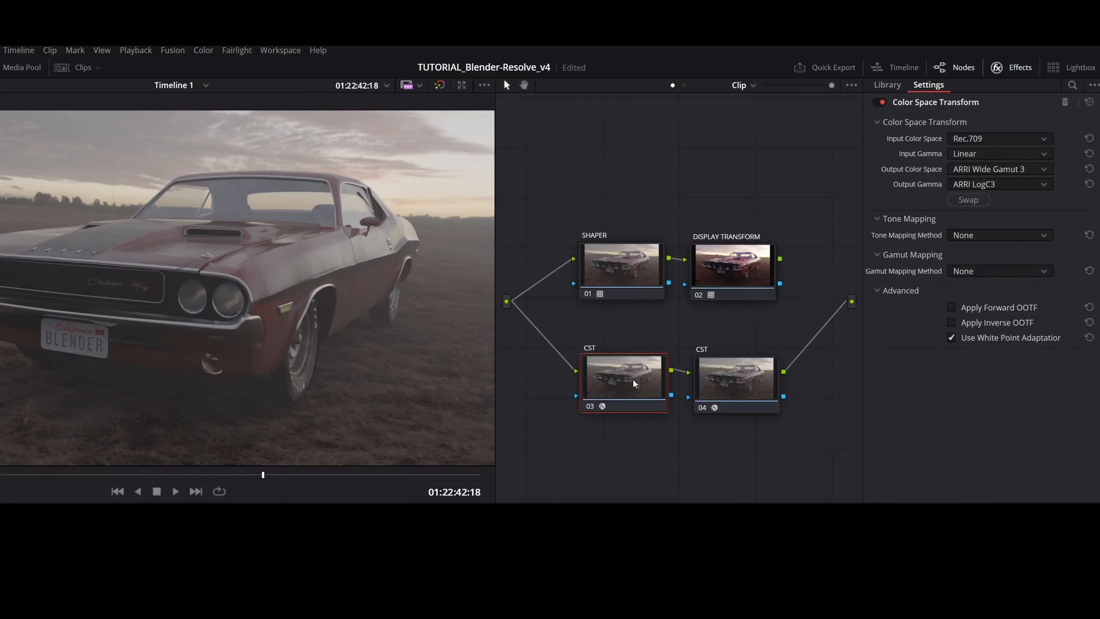
left_click(978, 168)
left_click(977, 169)
left_click(974, 184)
left_click(973, 185)
- Set the second CST node's input color space to ARRI Wide Gamut 3 and its input gamma to ARRI LogC3
left_click(738, 374)
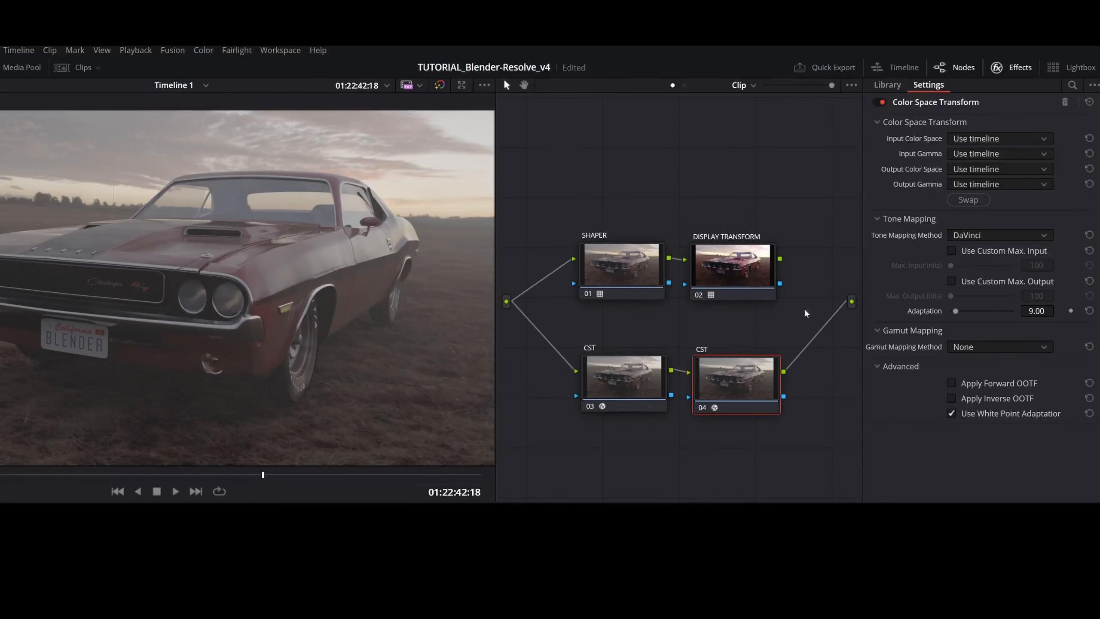
left_click(979, 139)
left_click(977, 143)
left_click(970, 154)
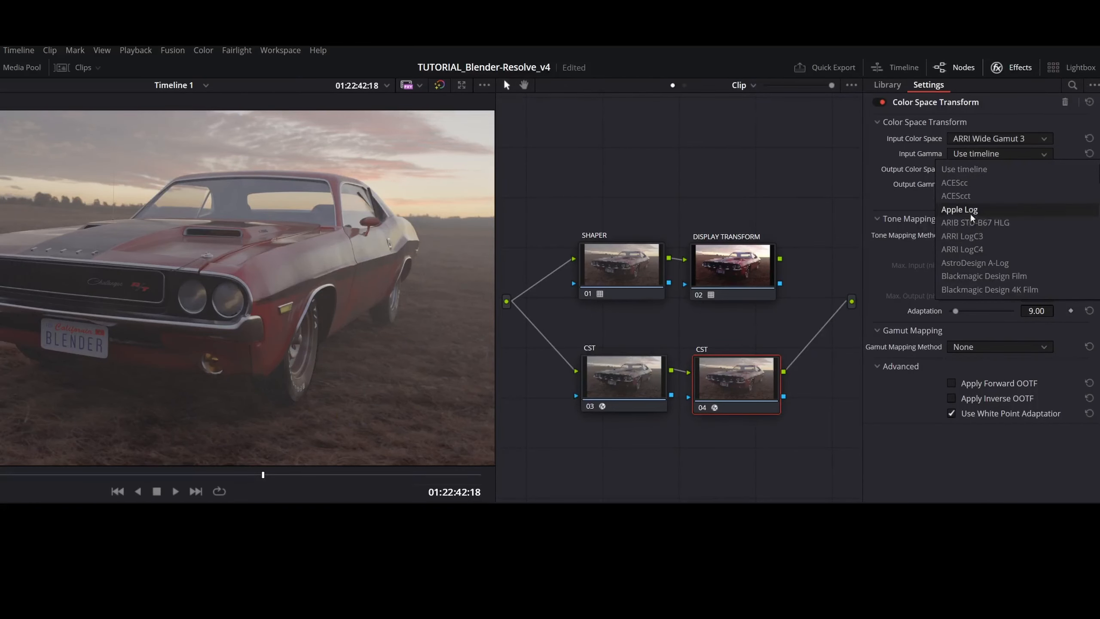
left_click(972, 237)
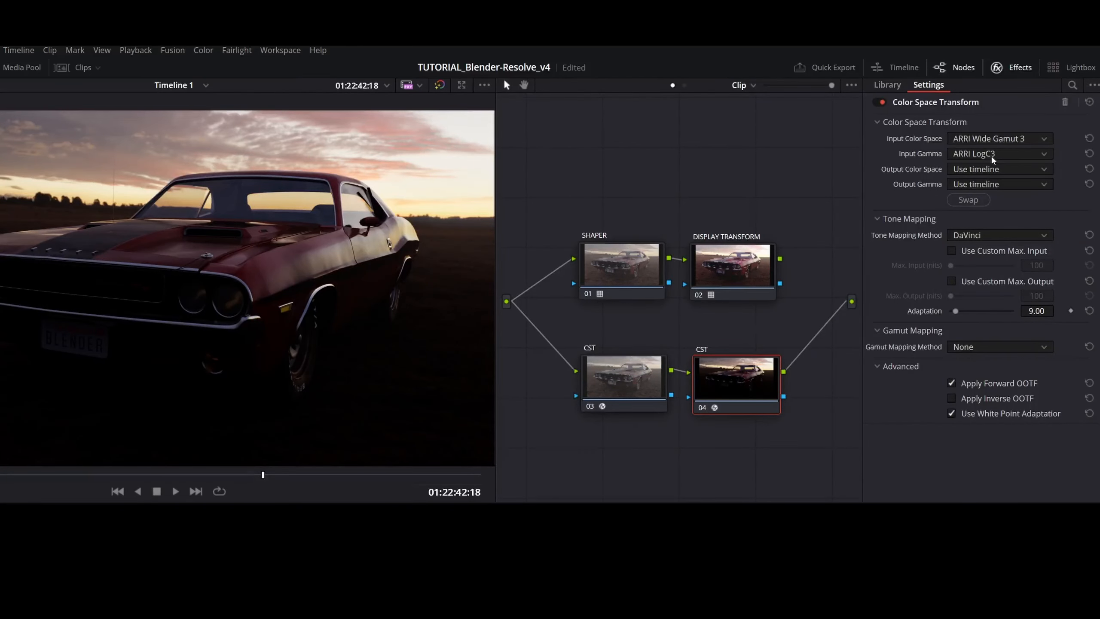
- Set the second CST node's output color space to Rec.709 and its output gamma to Gamma 2.4
left_click(989, 172)
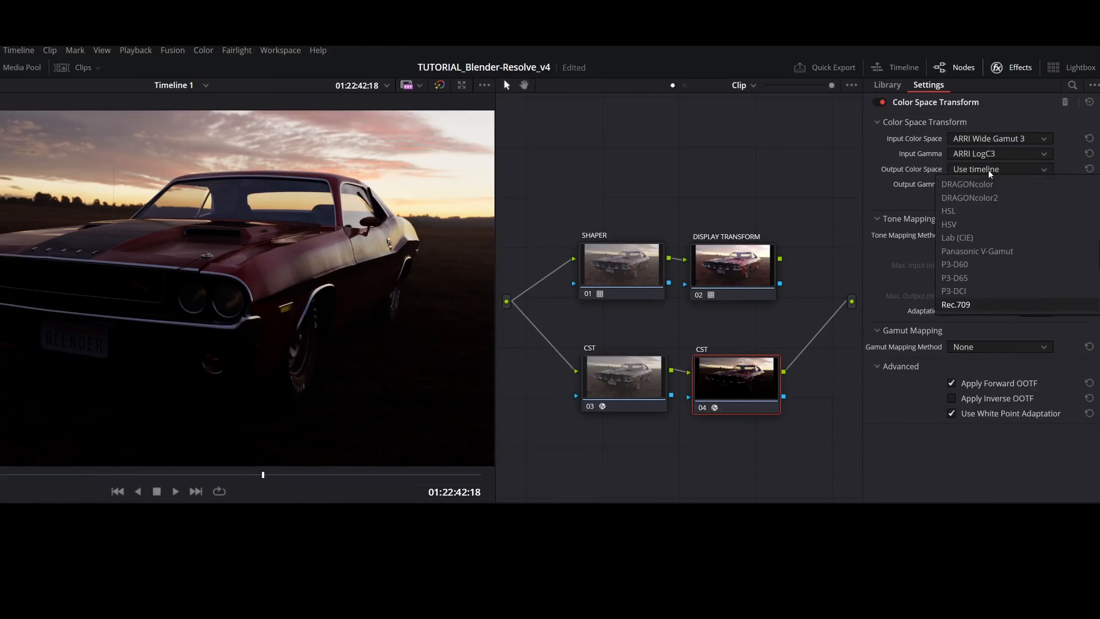
key("Return")
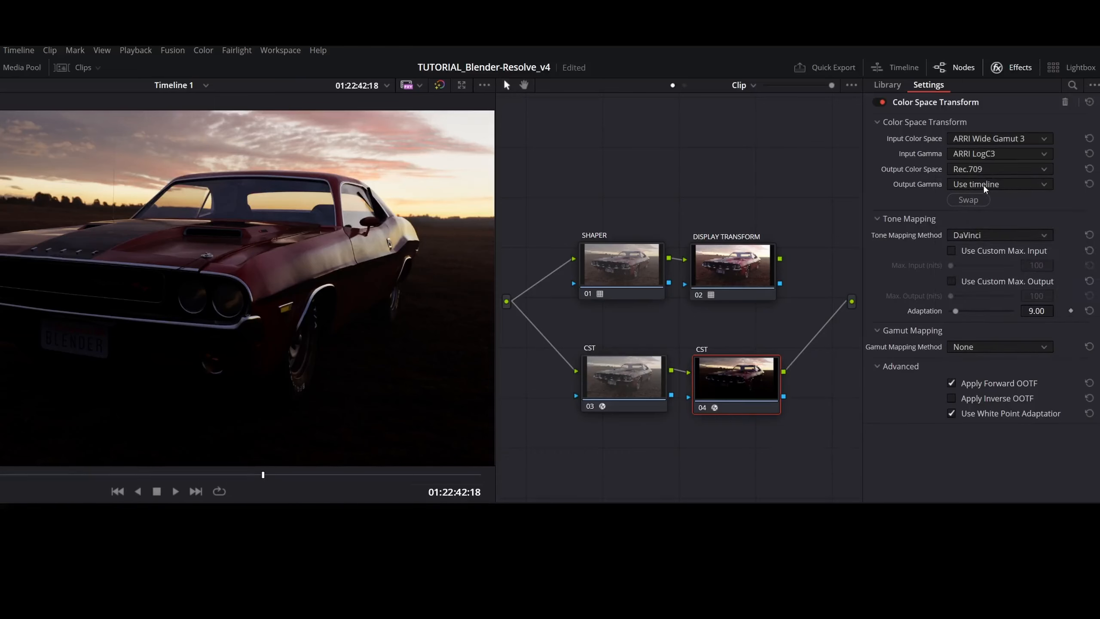
left_click(986, 186)
scroll(996, 273, "down", 3)
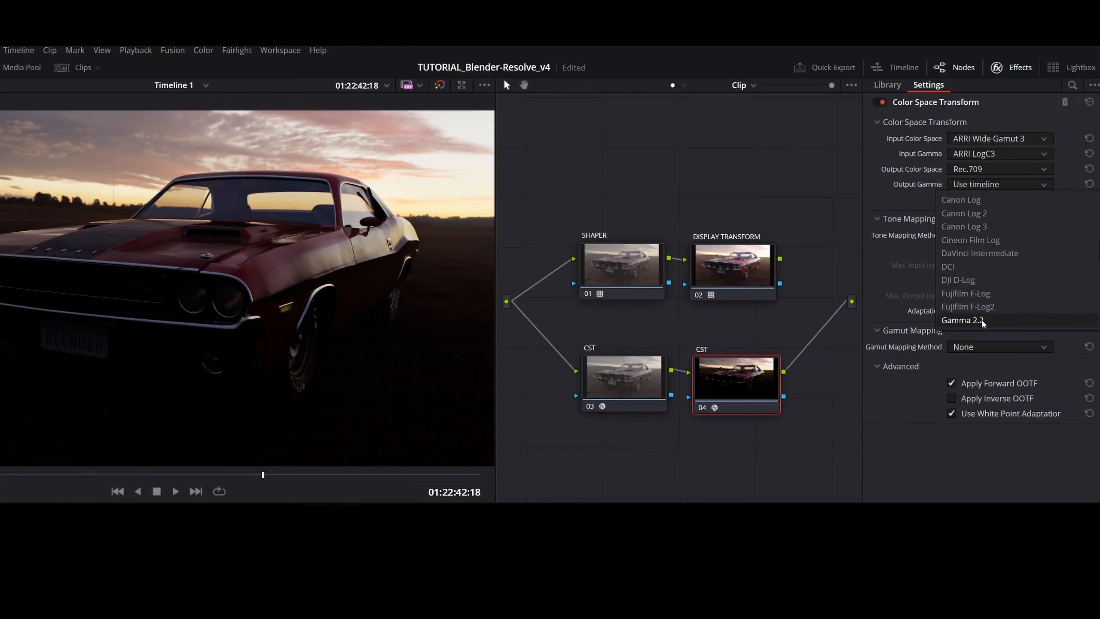
scroll(978, 277, "down", 3)
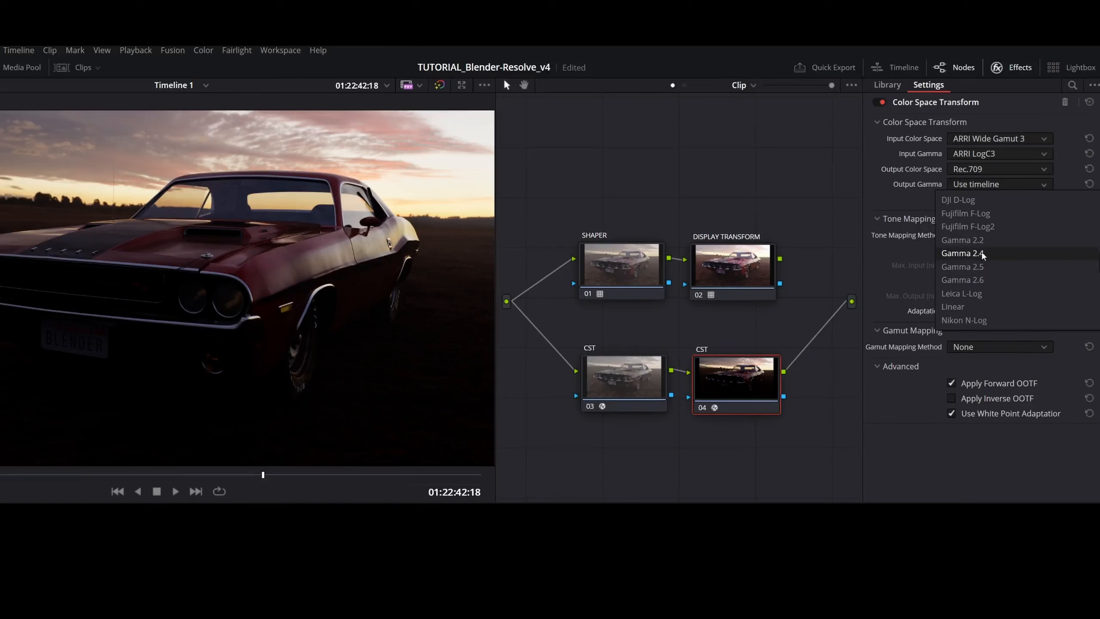
left_click(982, 254)
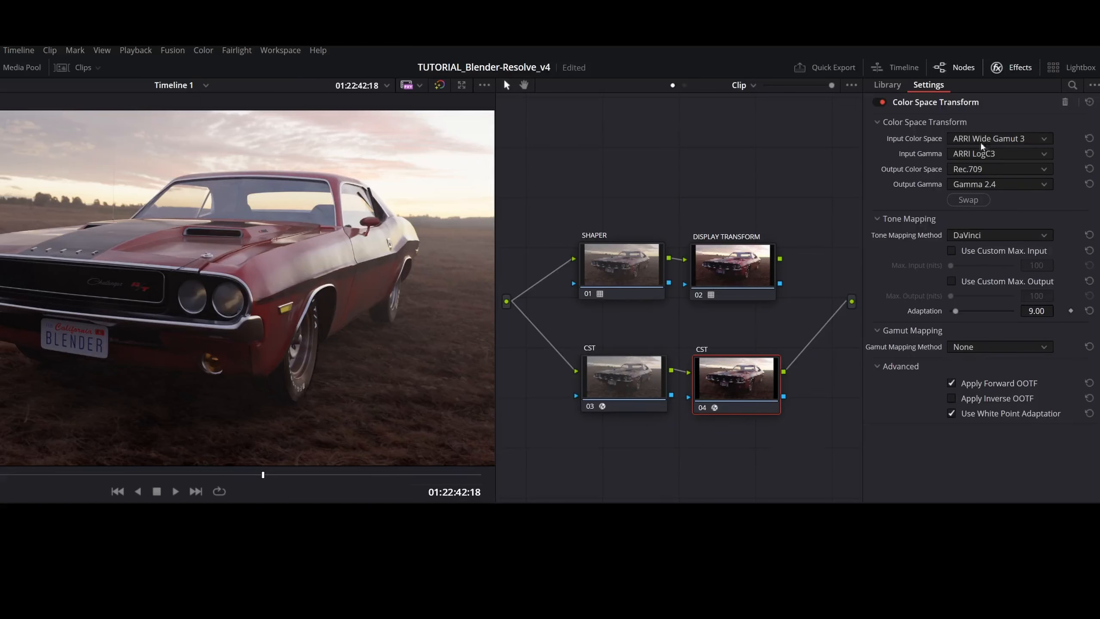
- Review the settings of both CST nodes and check the converted image at an earlier frame
left_click(640, 371)
left_click(760, 376)
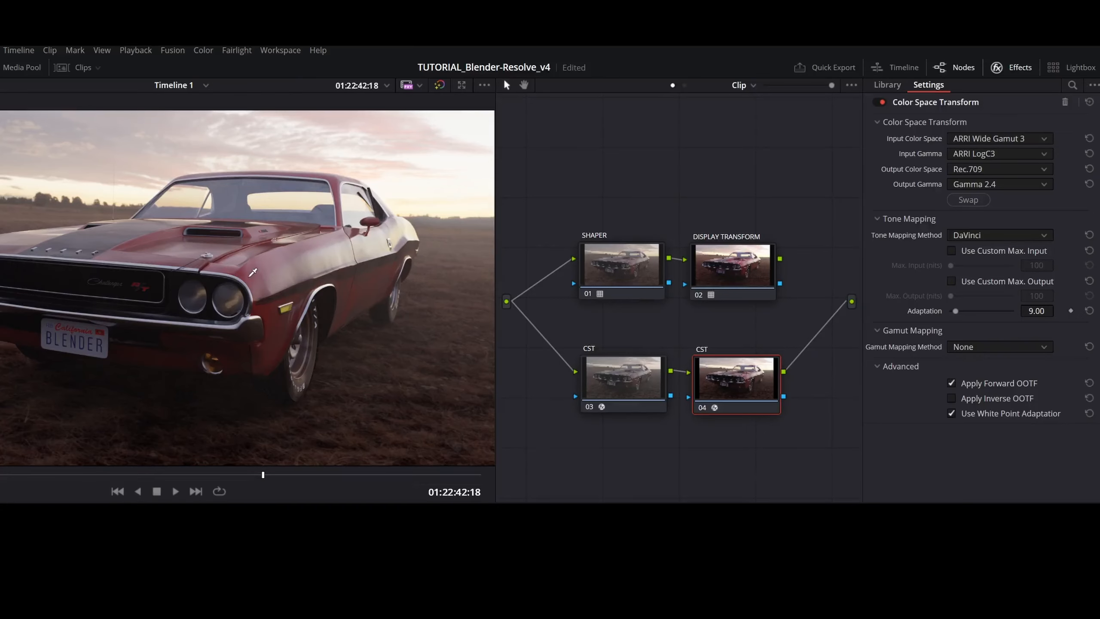
left_click(245, 475)
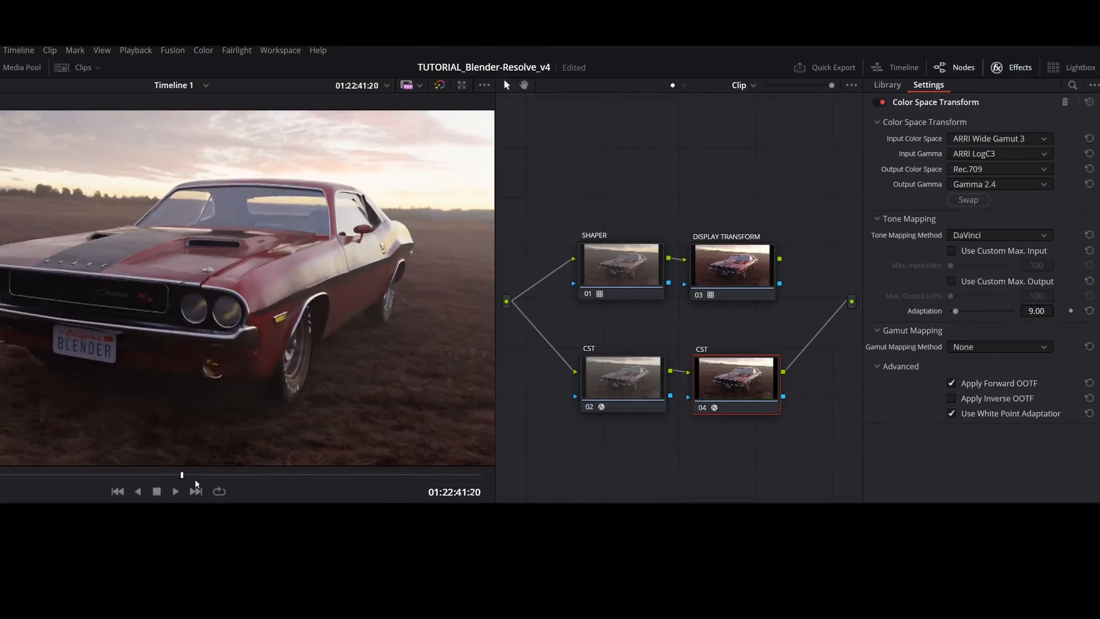
- Compare the two conversions by routing the DISPLAY TRANSFORM node to the output and reconnecting the second CST node
left_click(175, 491)
left_click(623, 379)
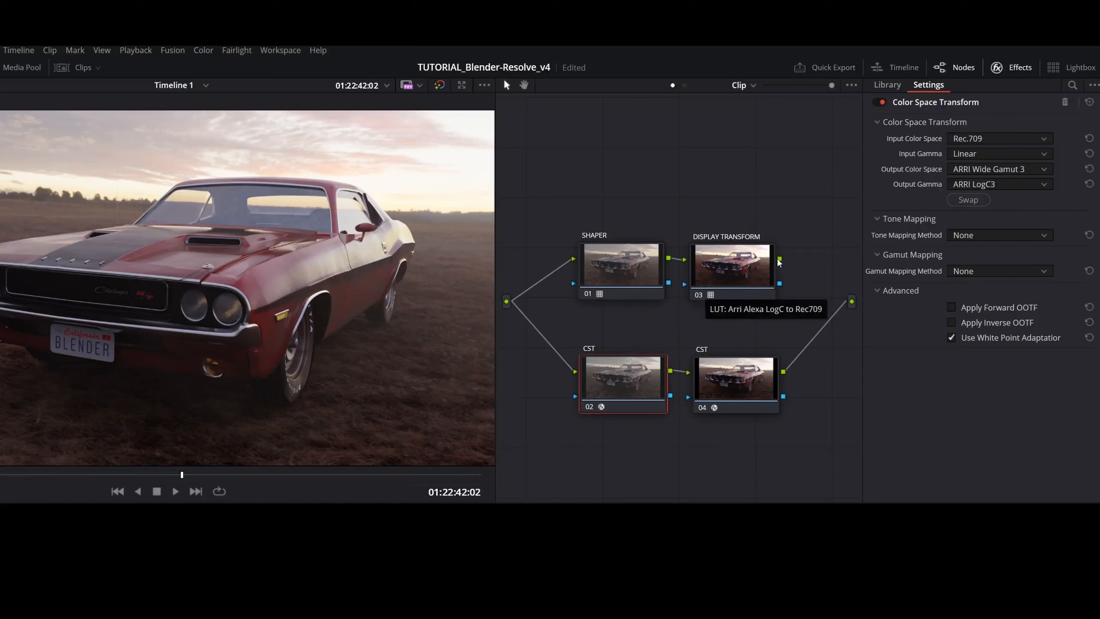
left_click_drag(779, 259, 852, 302)
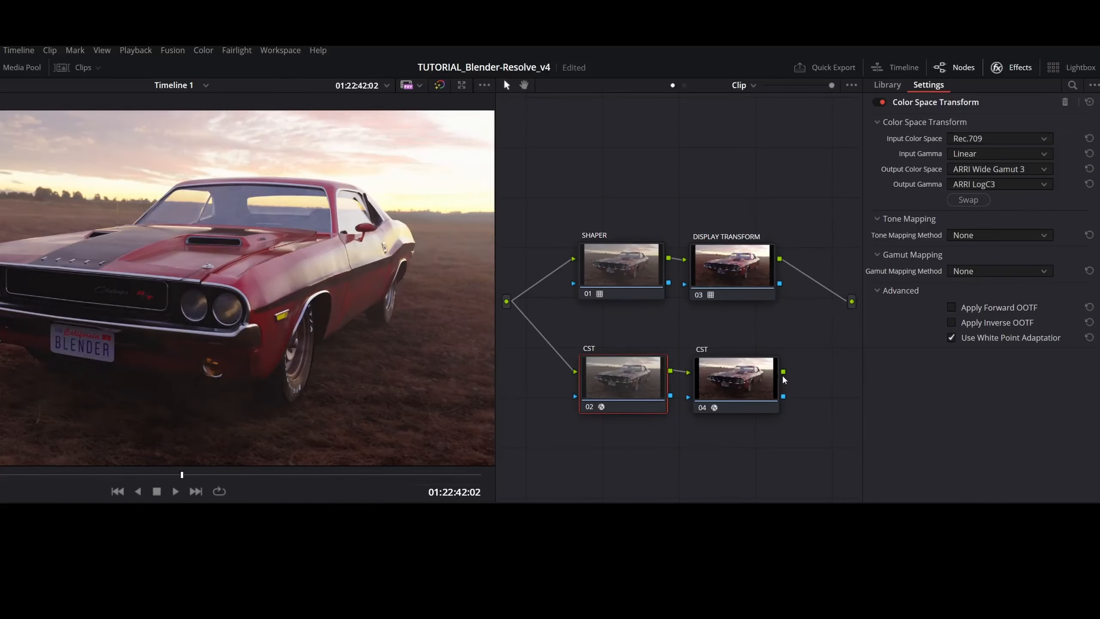
left_click_drag(783, 371, 851, 307)
left_click_drag(783, 372, 851, 302)
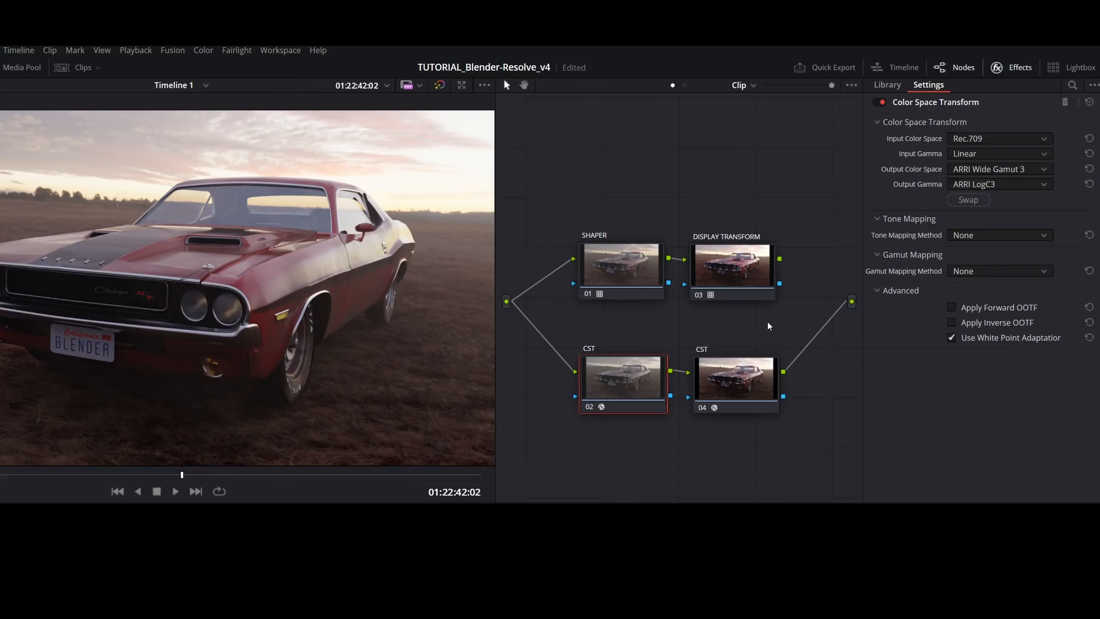
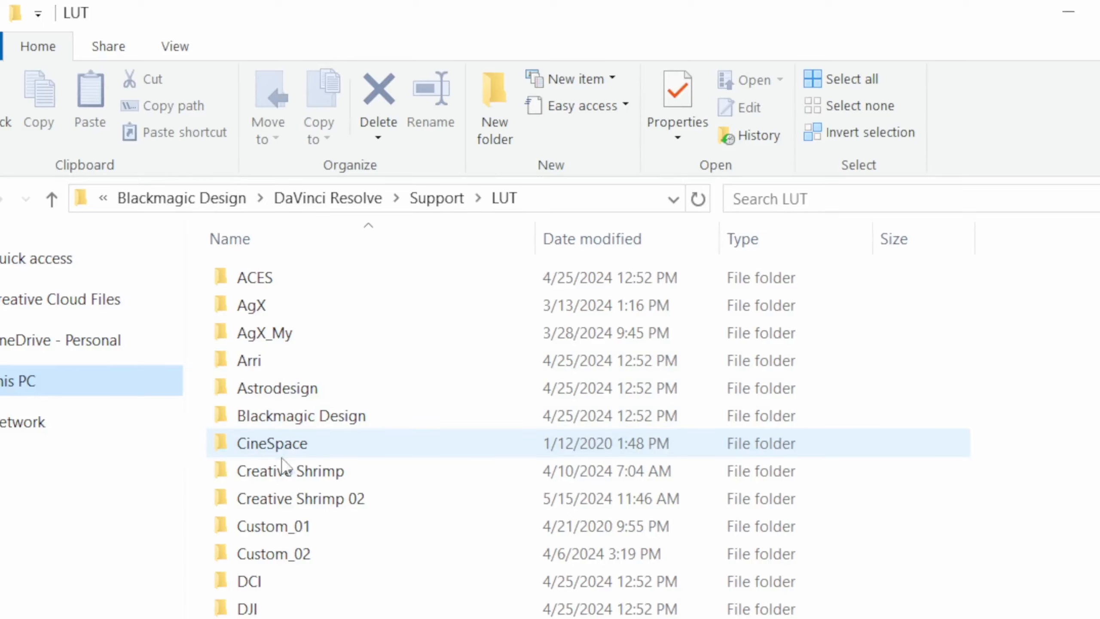
- Browse to the Creative Shrimp LUT subfolder "Gamma 2.4 Rec709 to Gamma 2.4 Rec709" and refresh the LUT list in DaVinci Resolve
double_click(277, 470)
double_click(281, 307)
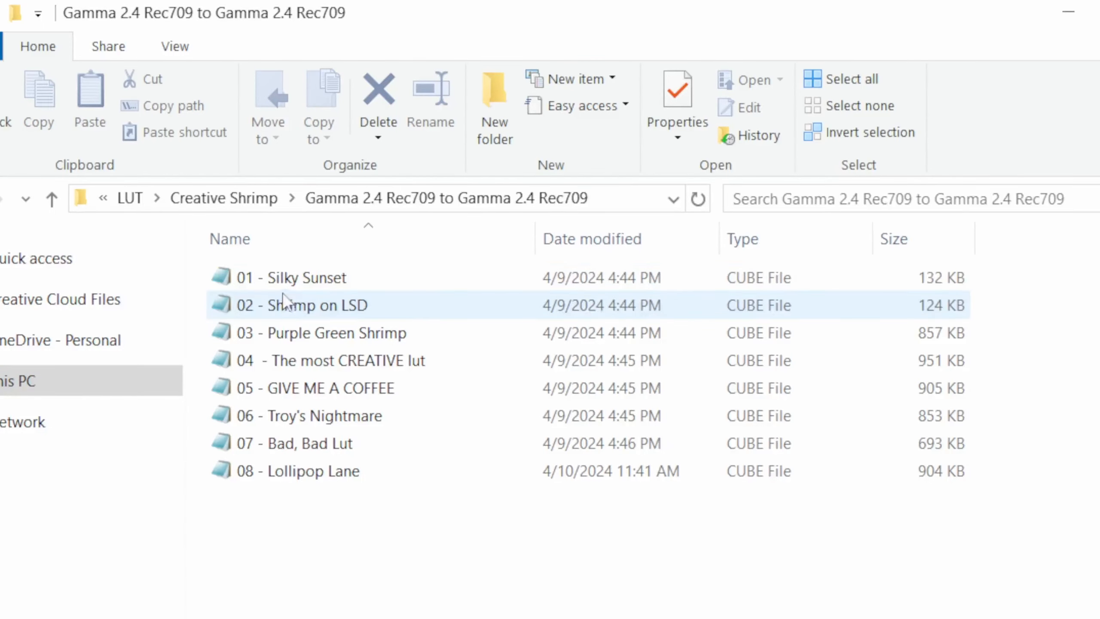
right_click(363, 308)
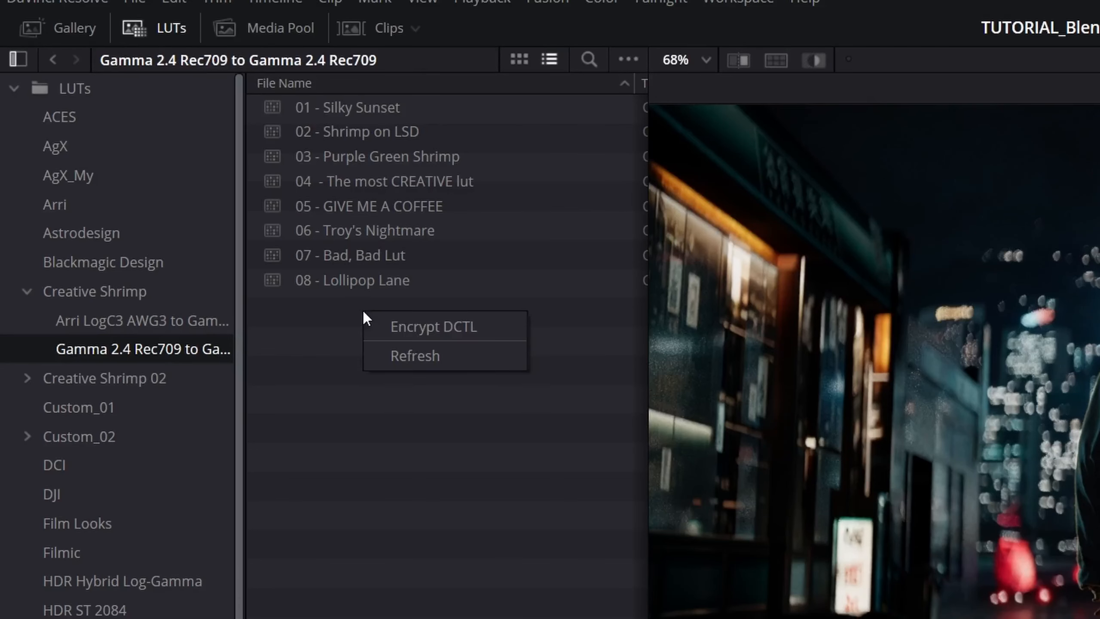
left_click(406, 356)
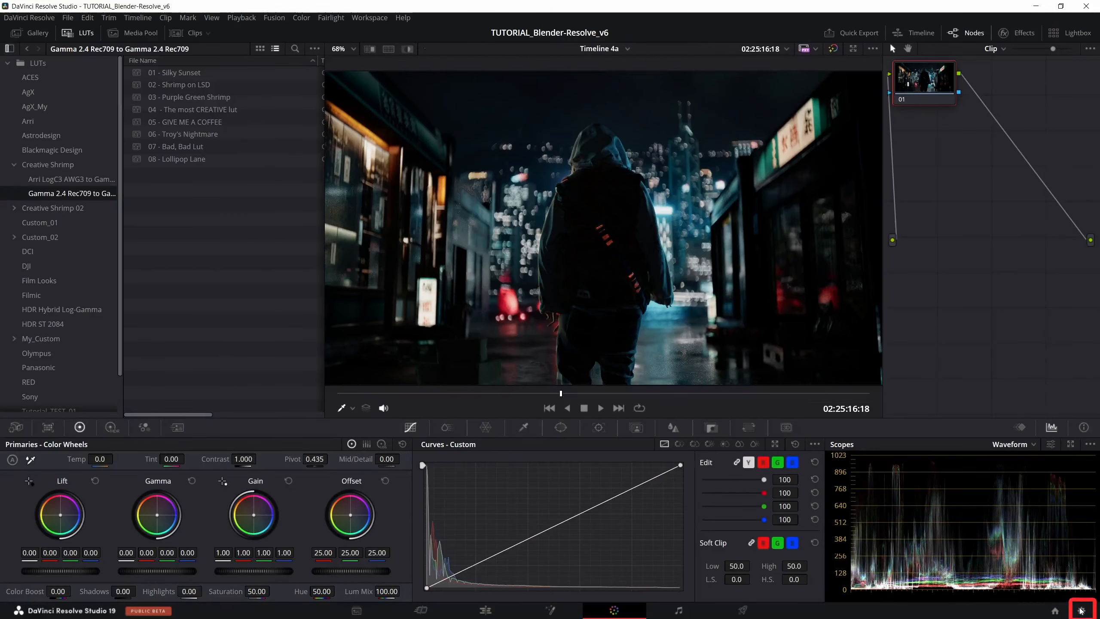
- Update the lookup table lists in the project's Color Management settings and save the settings
left_click(1080, 609)
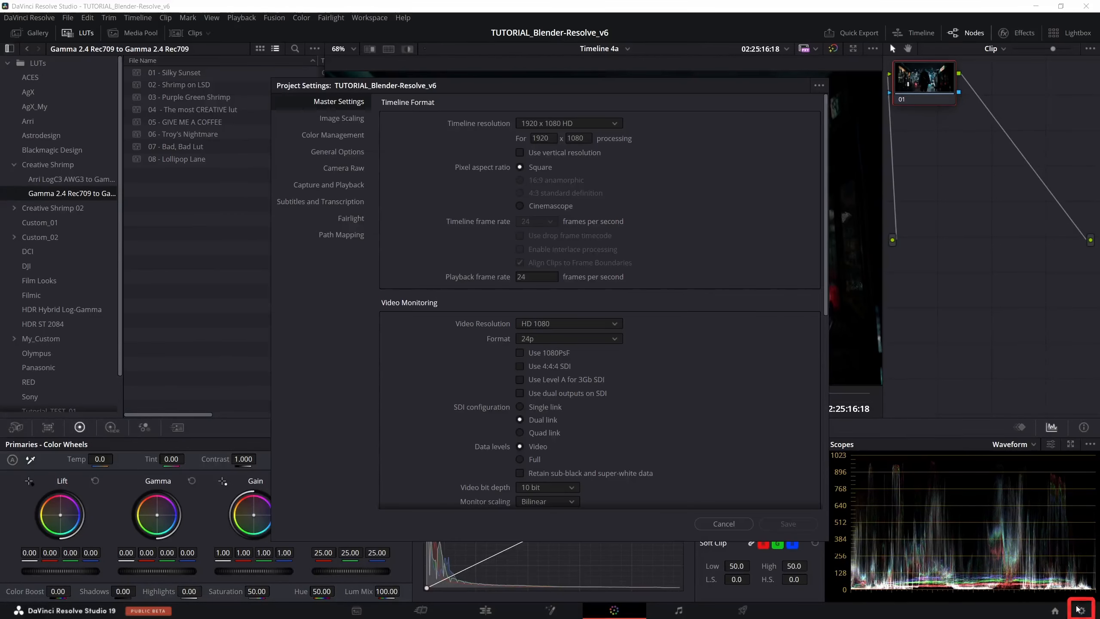
left_click(325, 137)
scroll(530, 333, "down", 3)
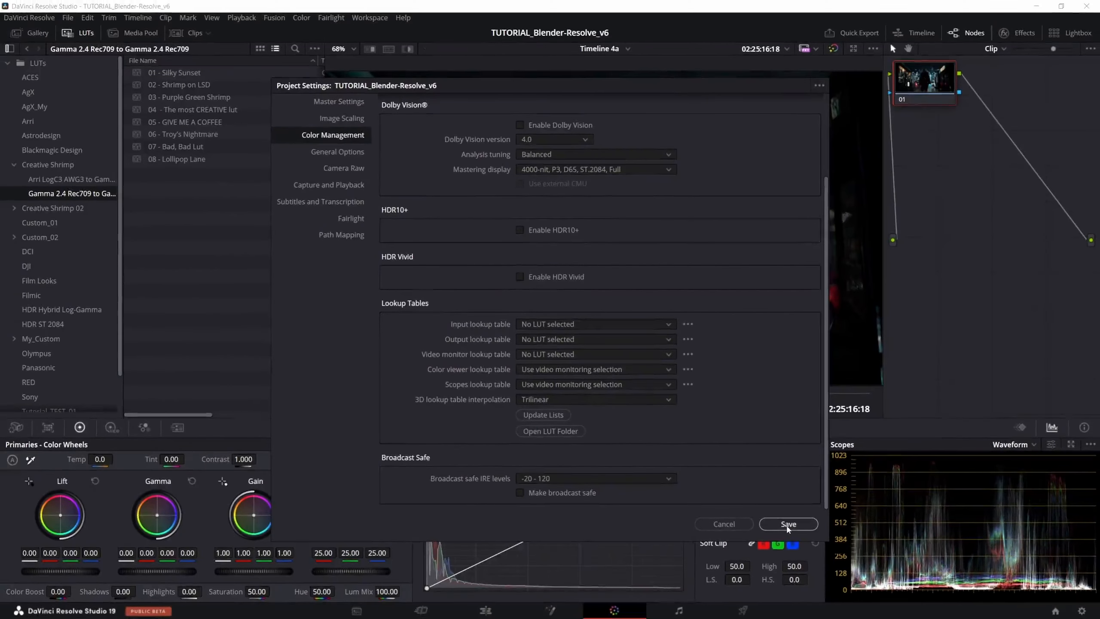
left_click(719, 495)
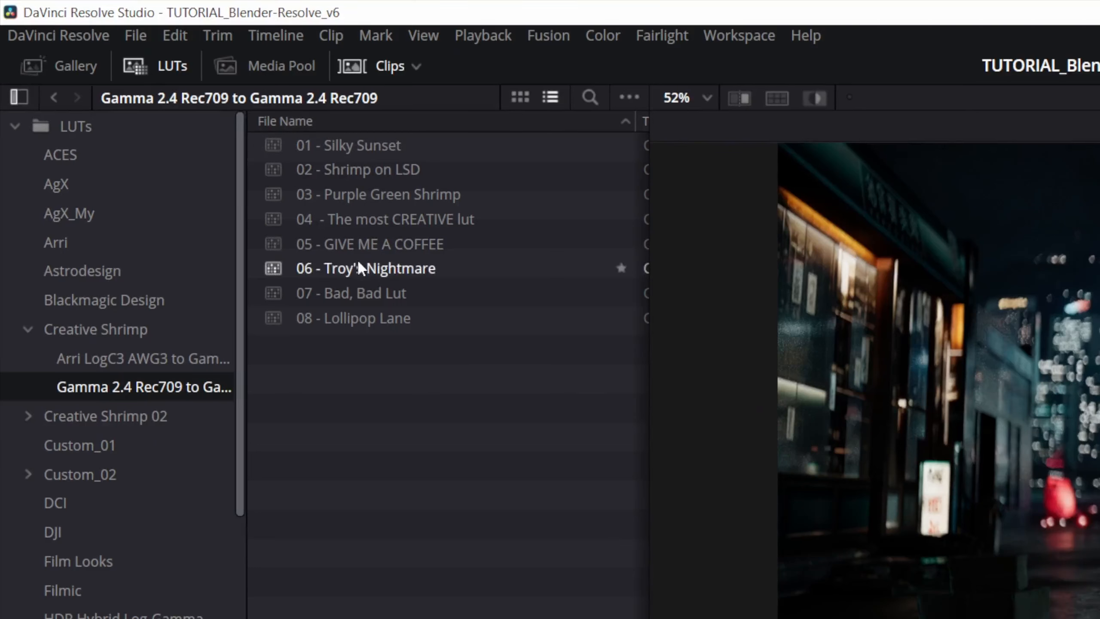
- Locate the "01 - Silky Sunset" LUT file on disk and open it in Notepad
right_click(358, 149)
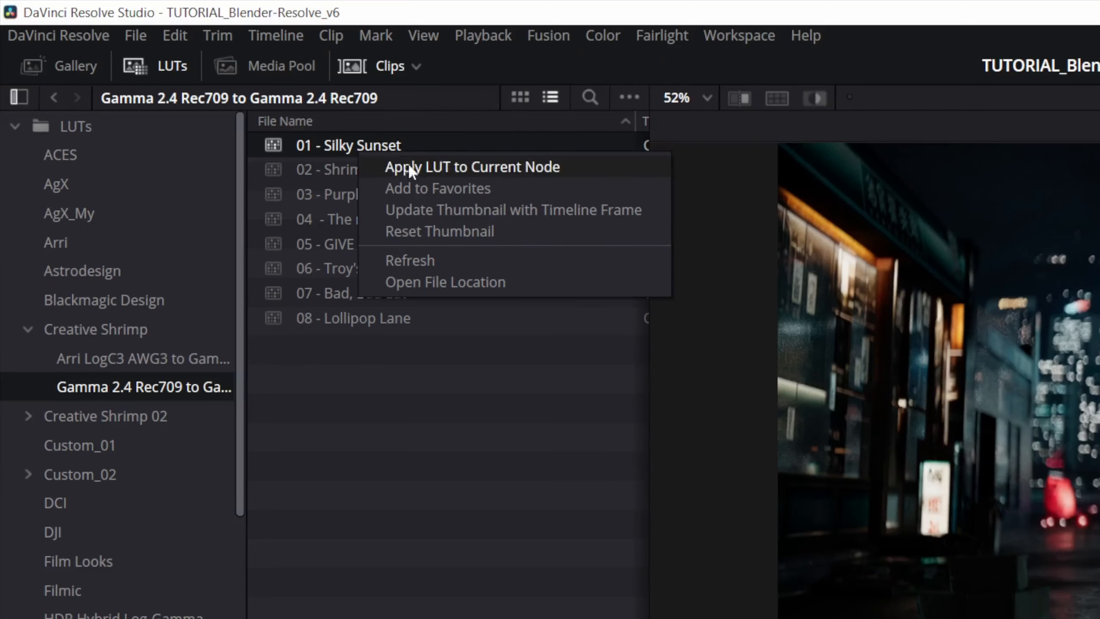
left_click(431, 282)
left_click(898, 421)
left_click(898, 438)
double_click(892, 417)
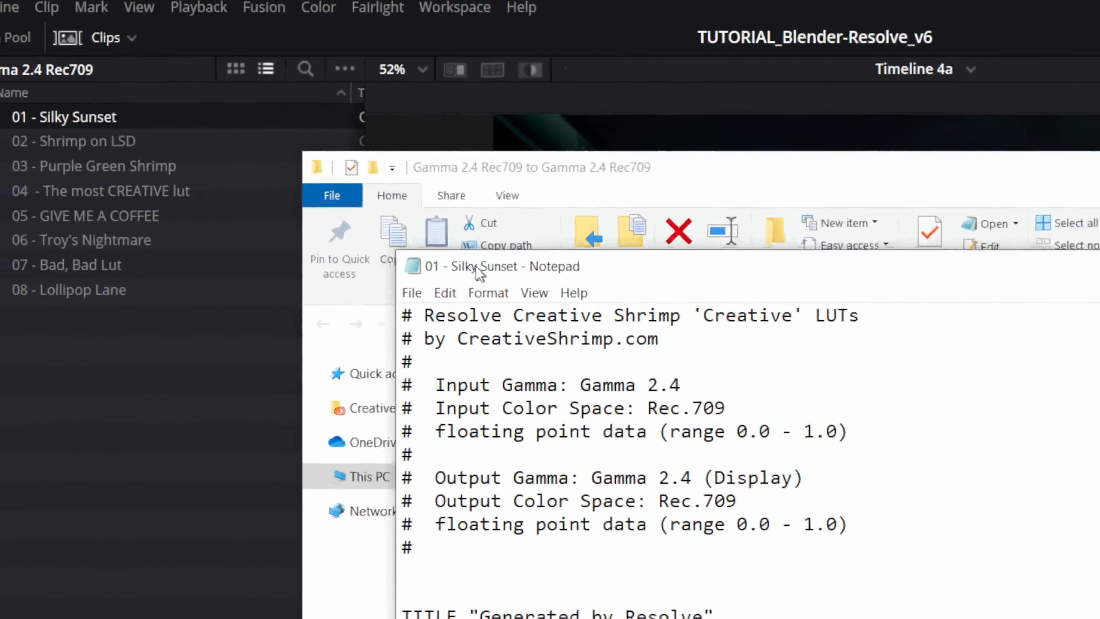
left_click_drag(476, 266, 480, 216)
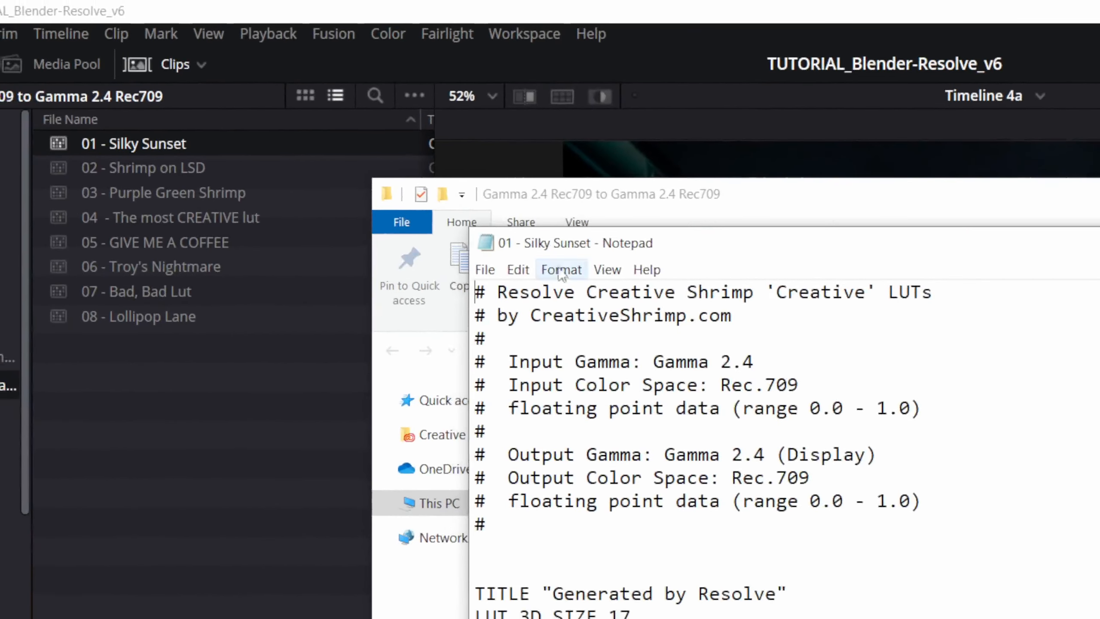
- Read the input gamma and input color space given in the Silky Sunset LUT's header
left_click_drag(435, 385, 563, 384)
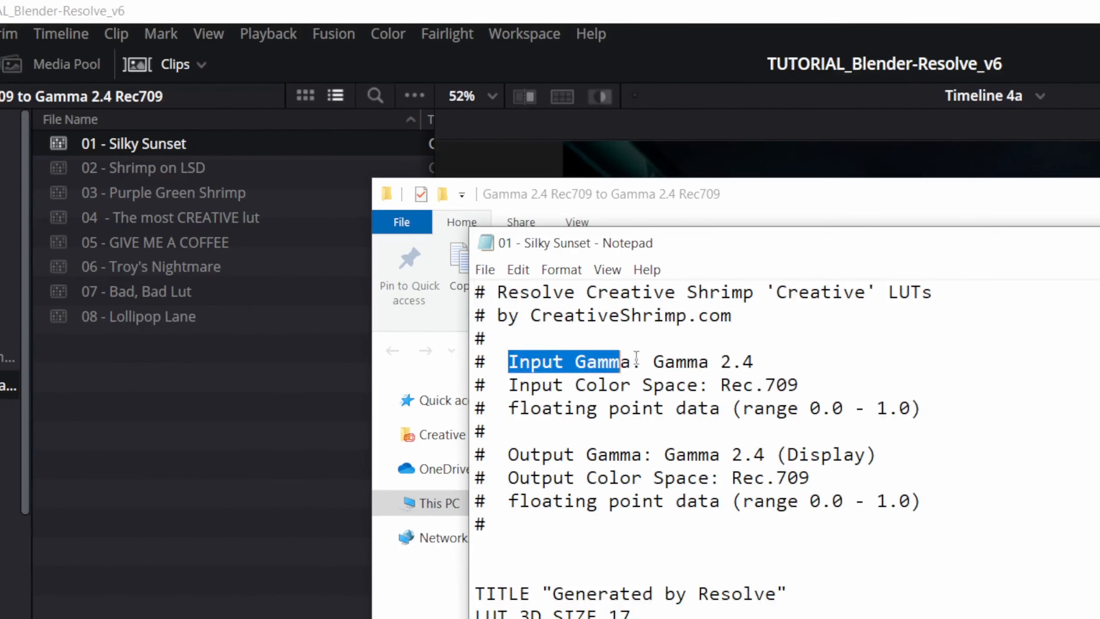
left_click_drag(636, 358, 773, 362)
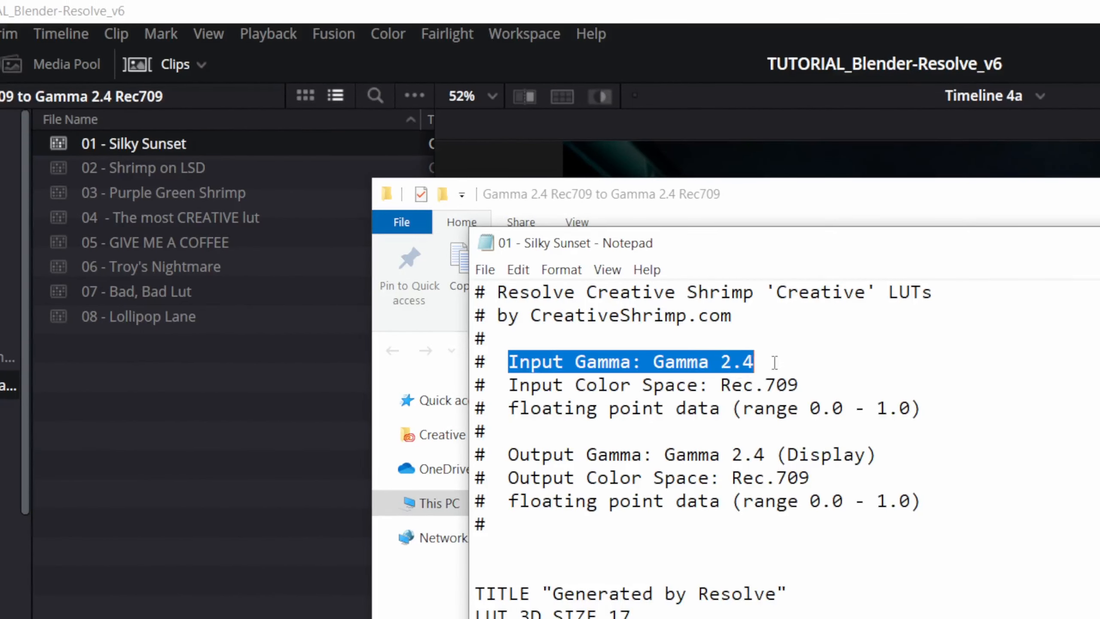
left_click(685, 383)
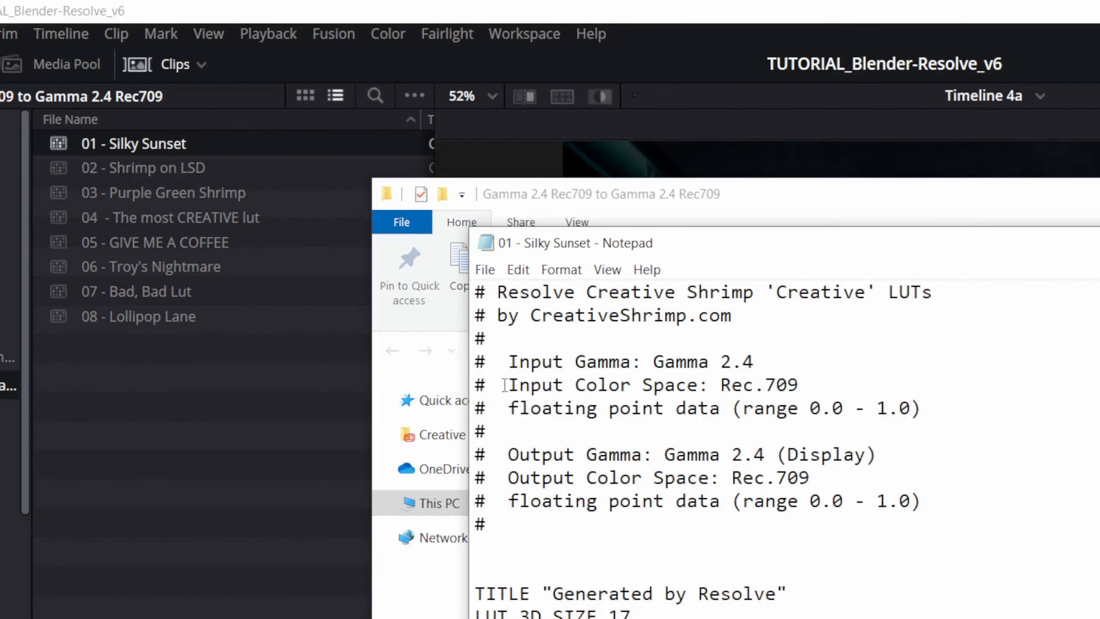
left_click_drag(507, 384, 508, 362)
left_click(800, 383)
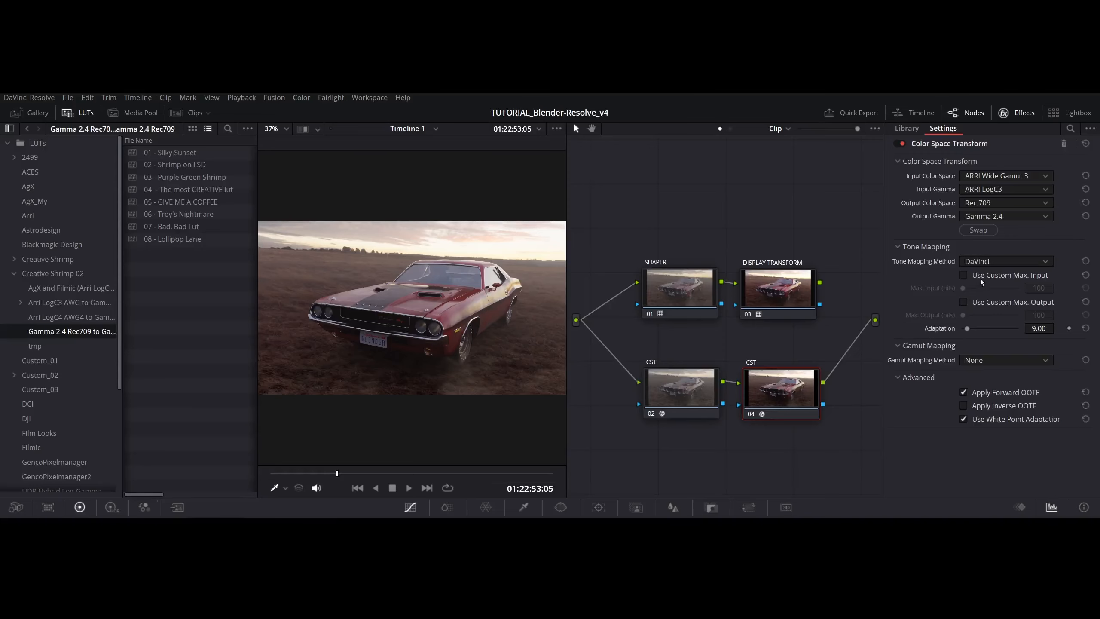
- Check the second CST node's output color space and output gamma against the LUT's expected input
left_click(985, 218)
left_click(984, 218)
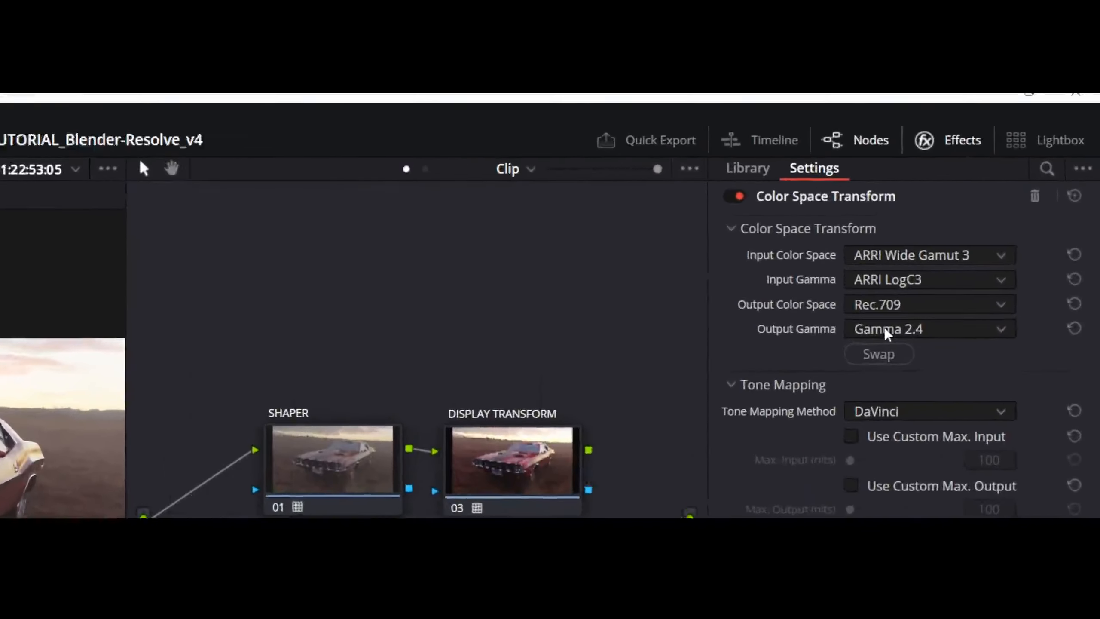
left_click(876, 309)
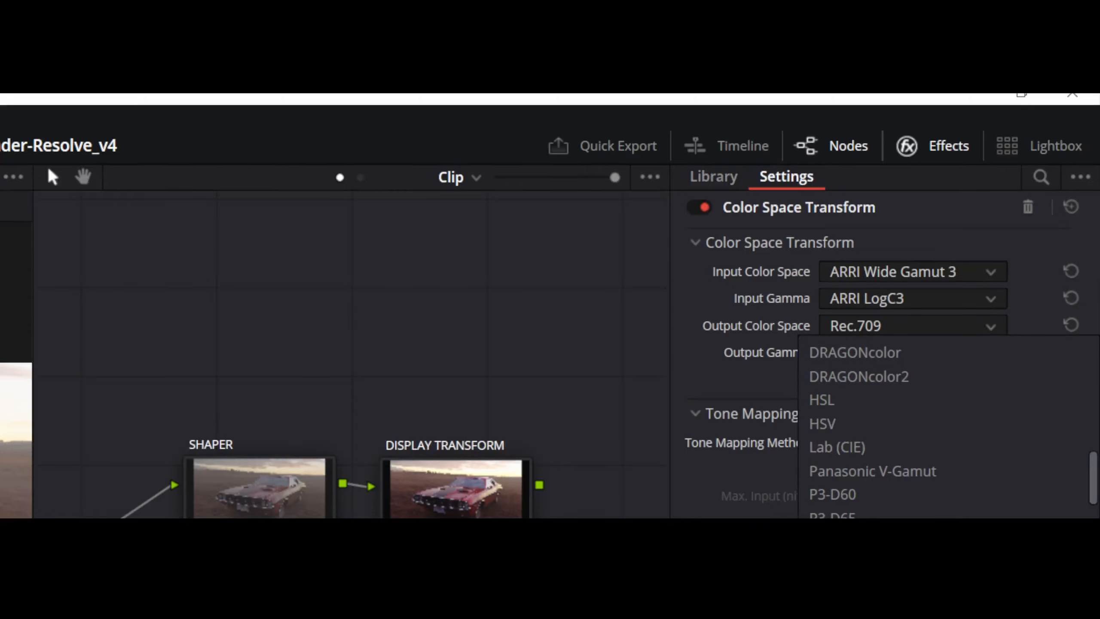
left_click(880, 345)
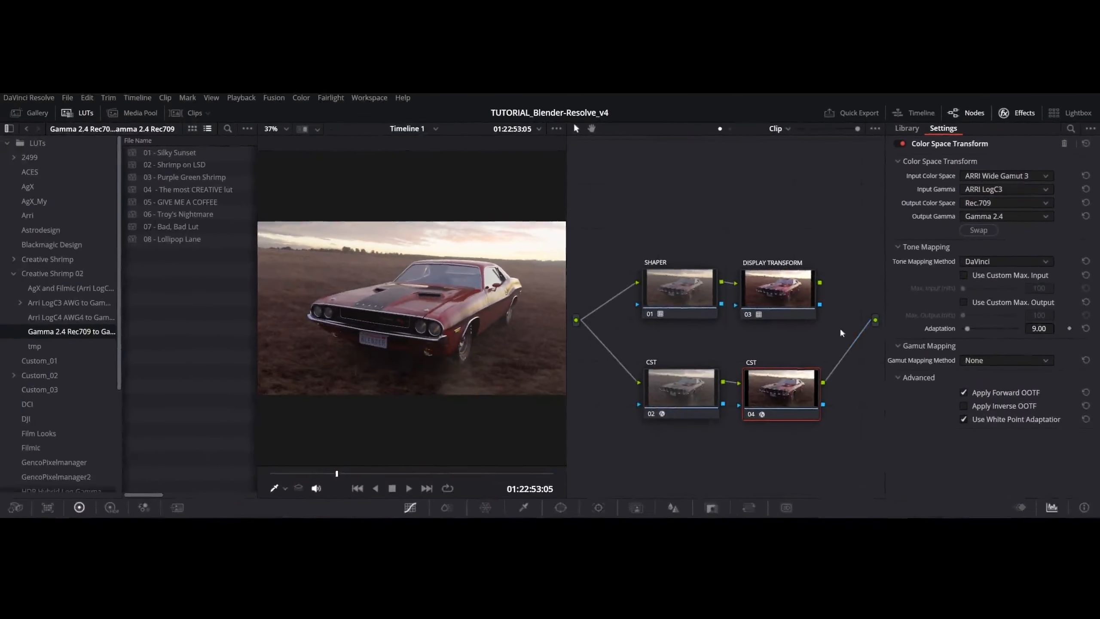
- Shift both CST nodes toward the source input to make room and add a node in series after the second one
left_click(684, 381, "ctrl")
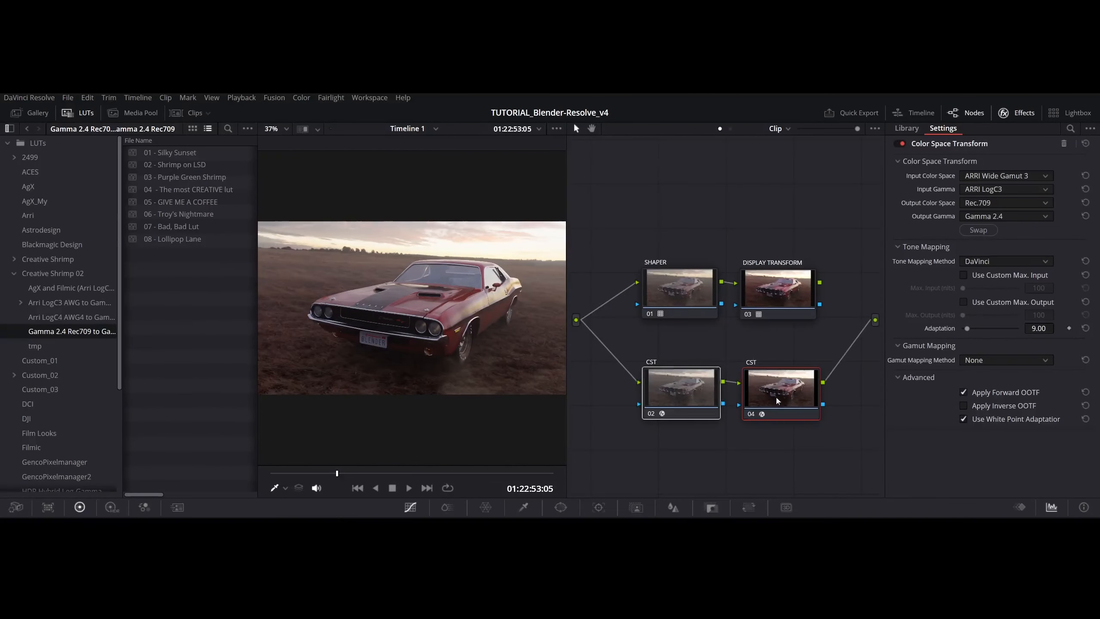
left_click_drag(778, 398, 818, 393)
left_click(803, 391)
right_click(801, 391)
mouse_move(836, 415)
left_click(953, 418)
- Label the node after the second CST node "CREATIVE LUT"
right_click(820, 378)
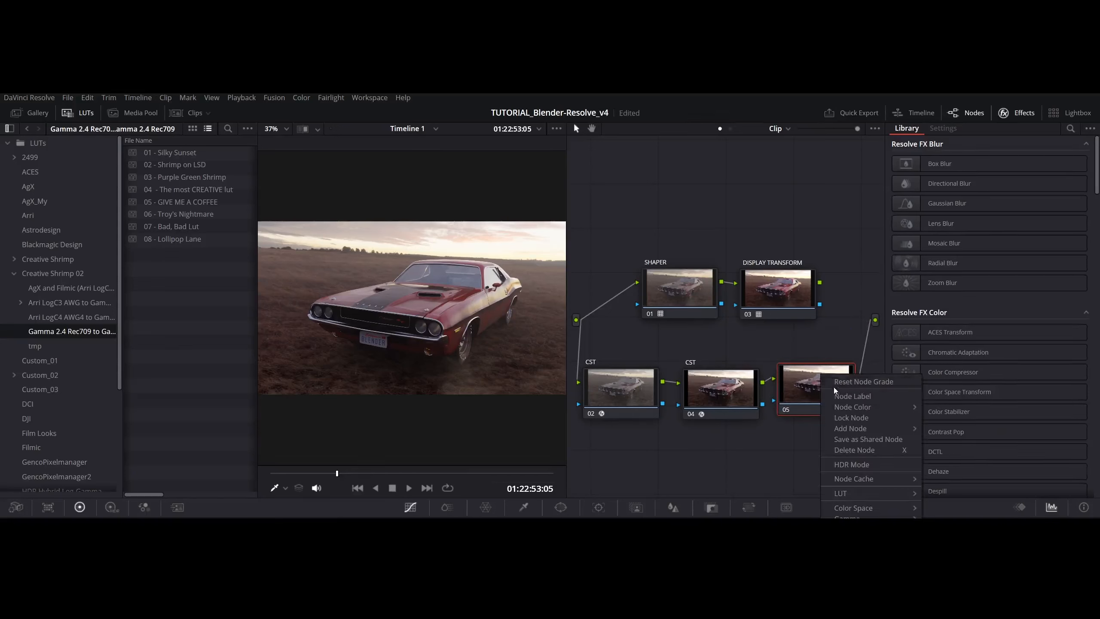
left_click(862, 400)
type("CREATIVE LUT")
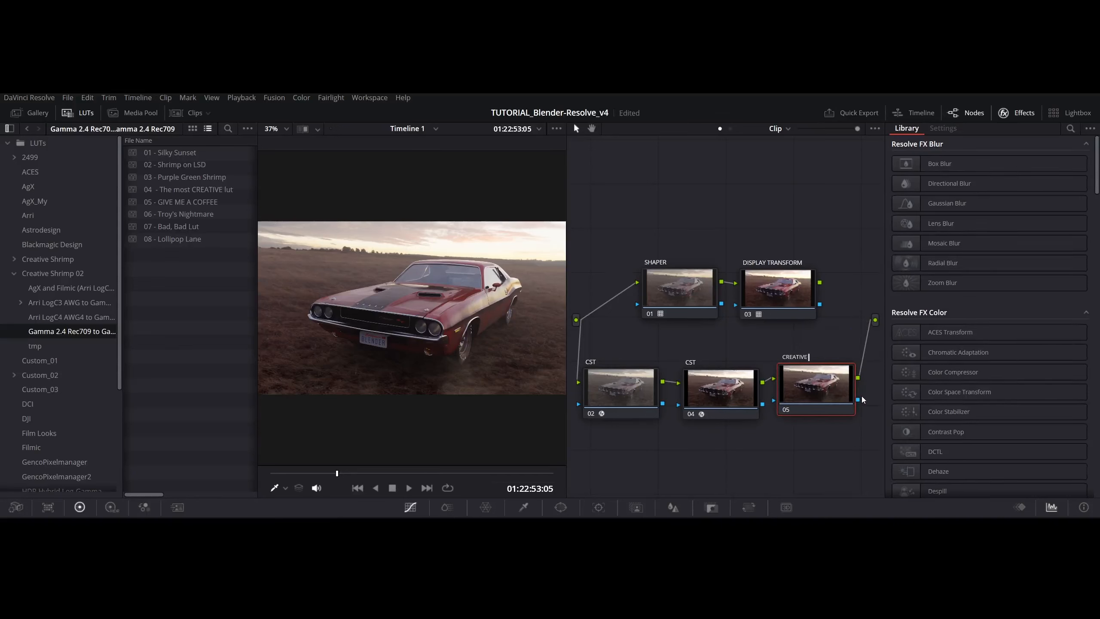
key("Return")
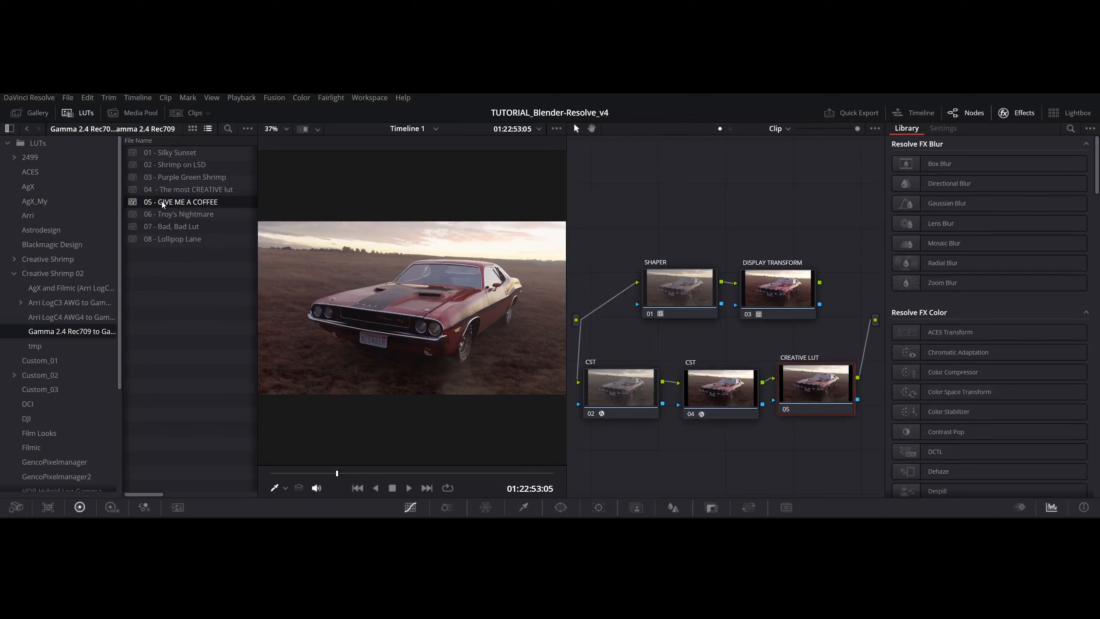
- Apply the "05 - GIVE ME A COFFEE" LUT to the CREATIVE LUT node and play the clip
left_click_drag(162, 204, 803, 381)
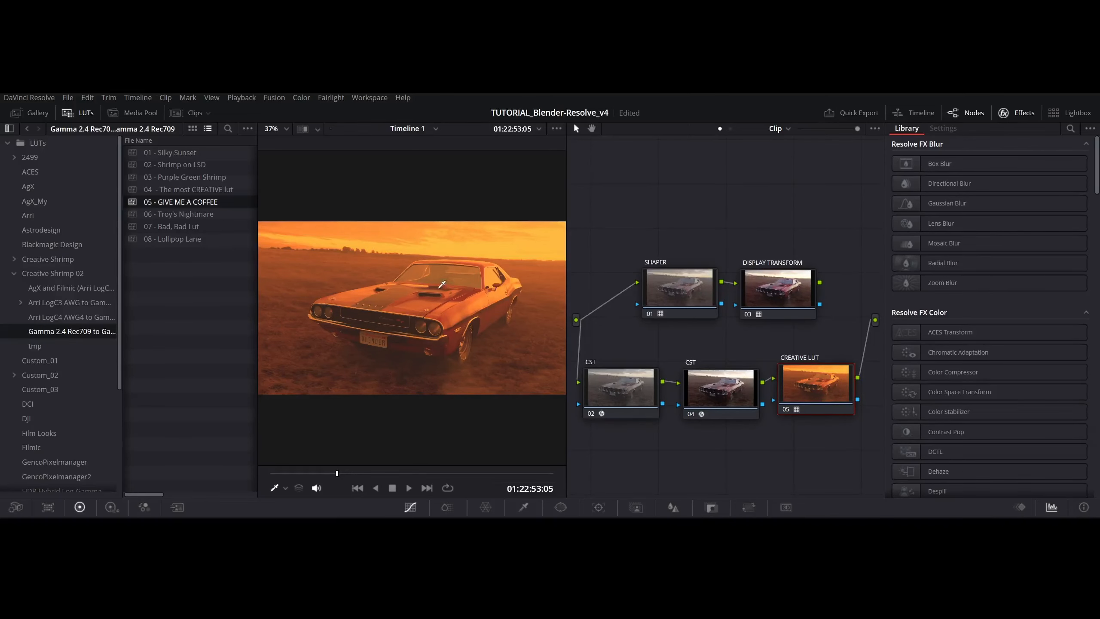
key("space")
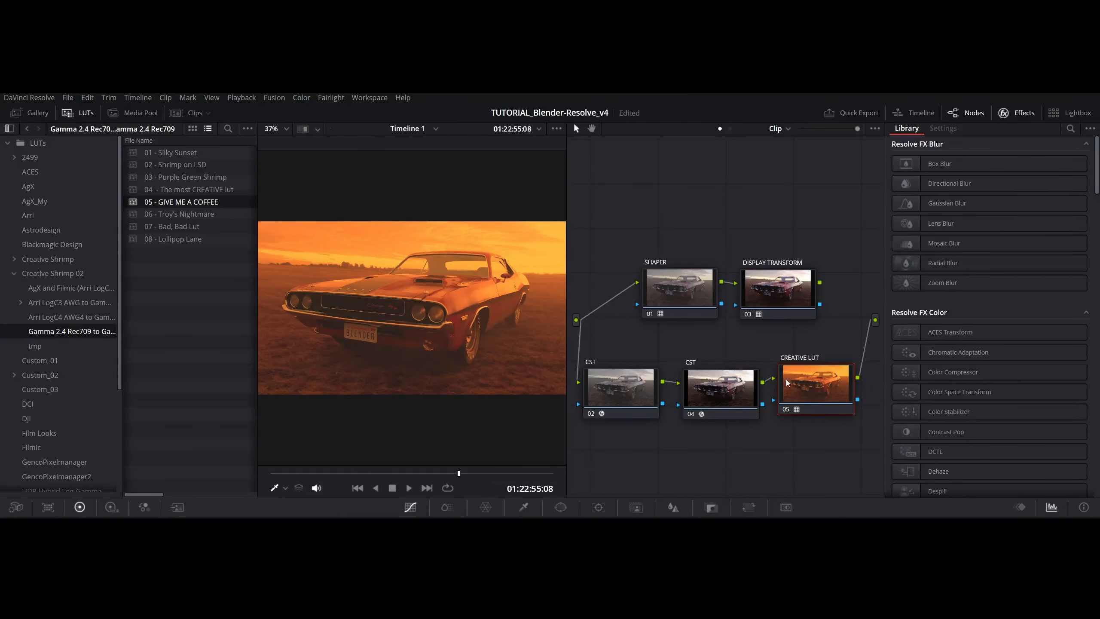
- Check the second CST node's output settings and compare the image with the CST nodes disabled, re-enabling both
left_click(725, 385)
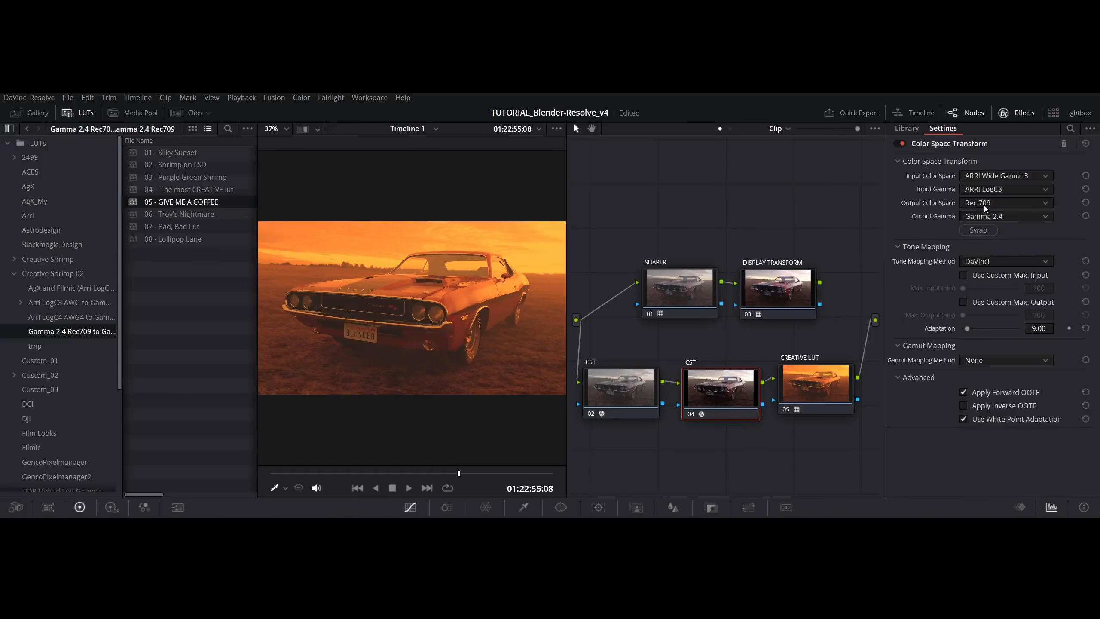
left_click(690, 414)
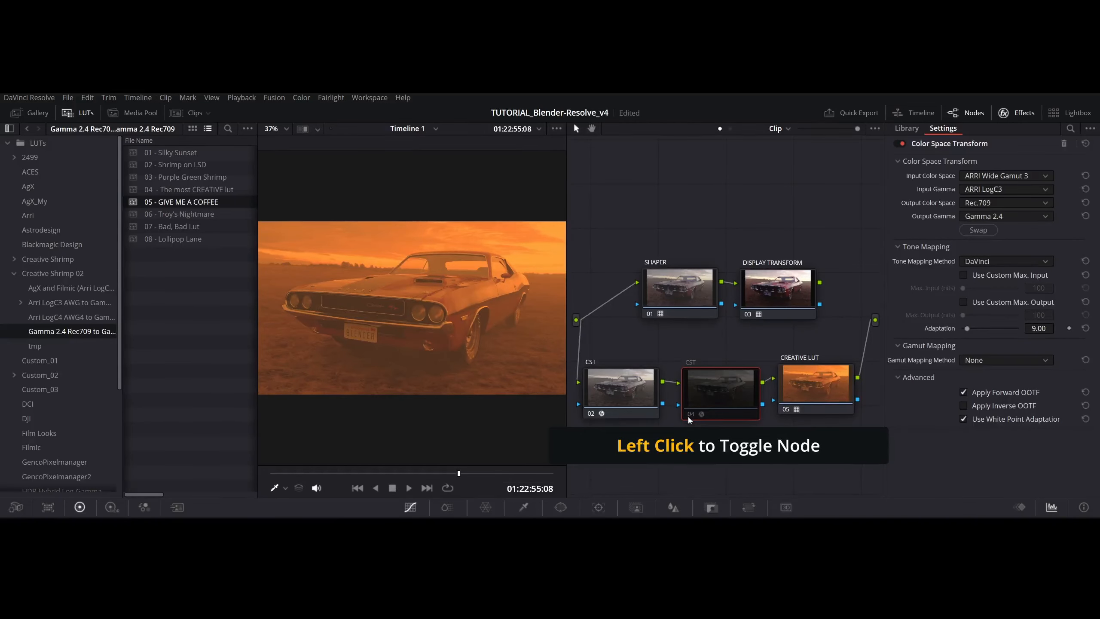
left_click(591, 415)
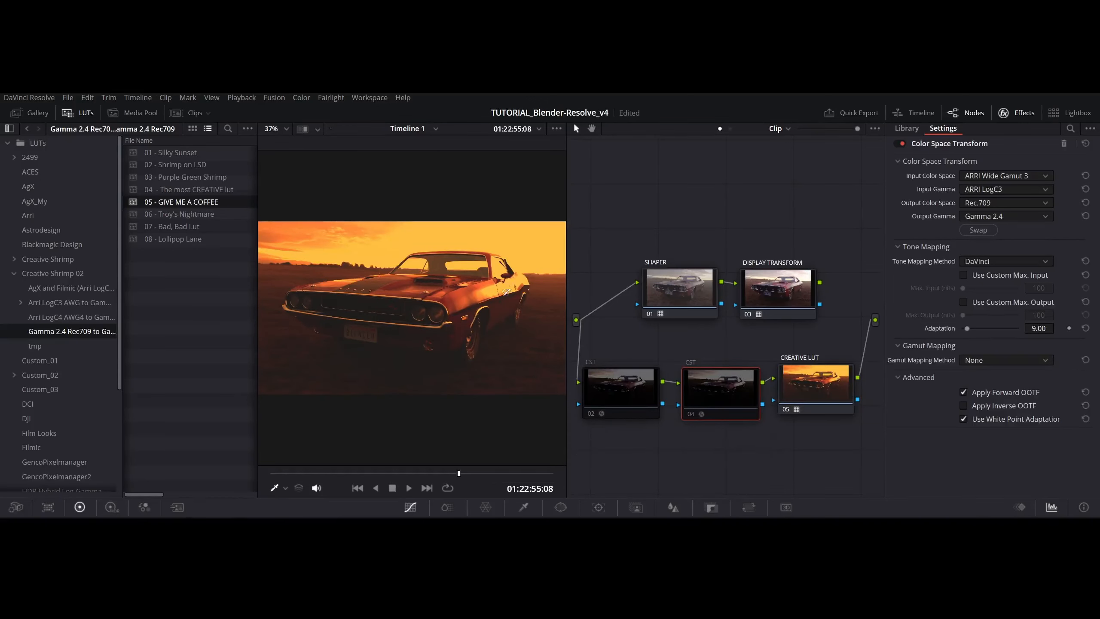
left_click(591, 415)
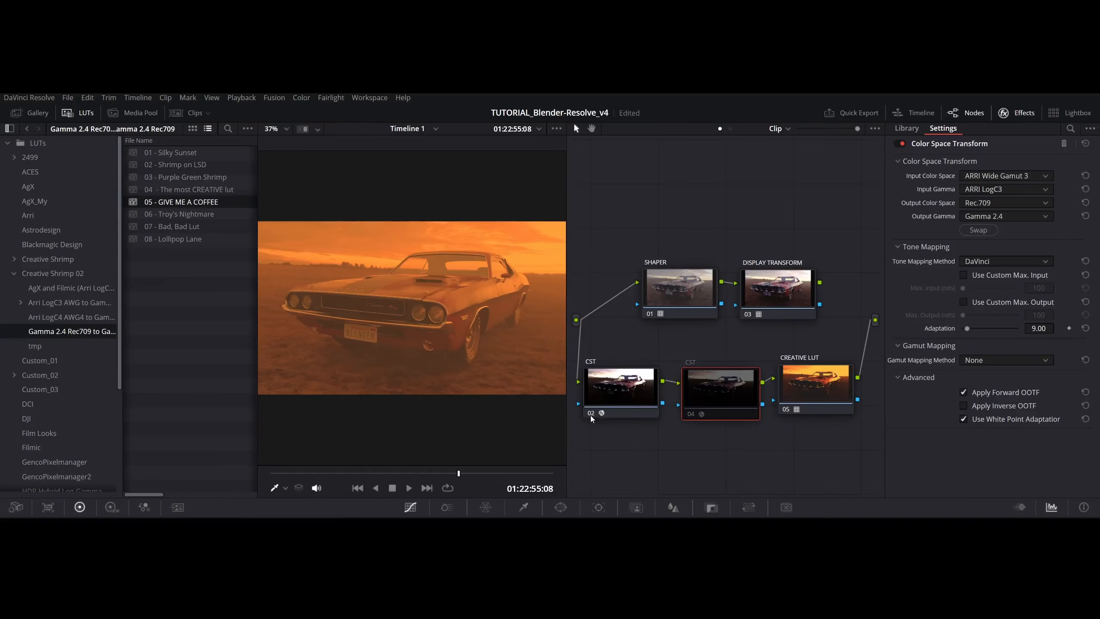
left_click(693, 415)
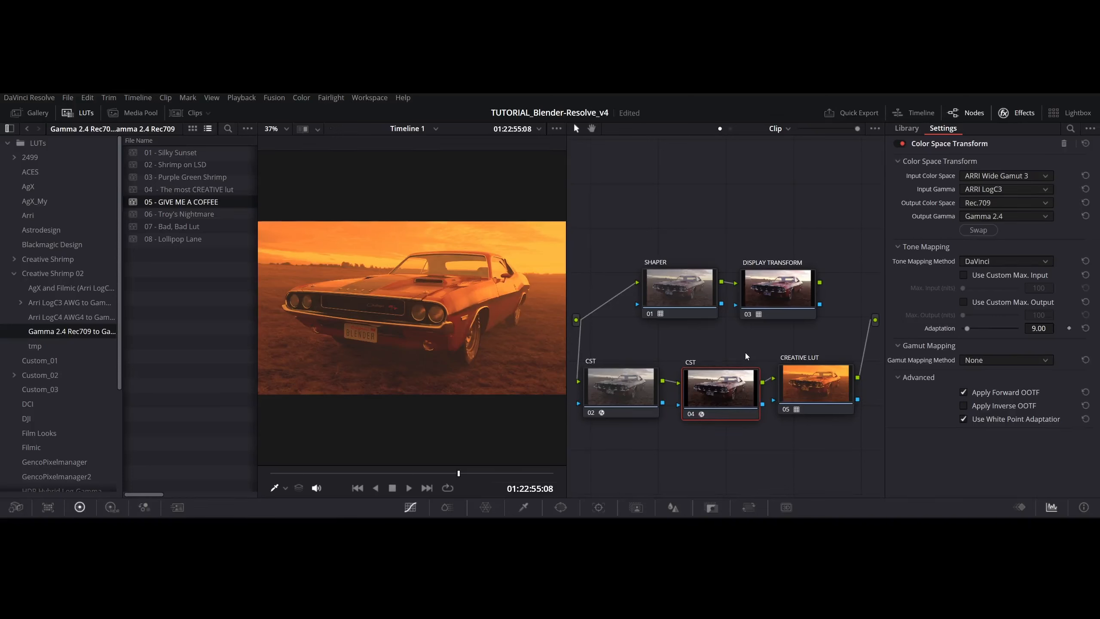
- Apply the "01 - Silky Sunset" LUT to the CREATIVE LUT node and toggle the node off and on to compare
left_click(815, 383)
left_click_drag(170, 153, 799, 380)
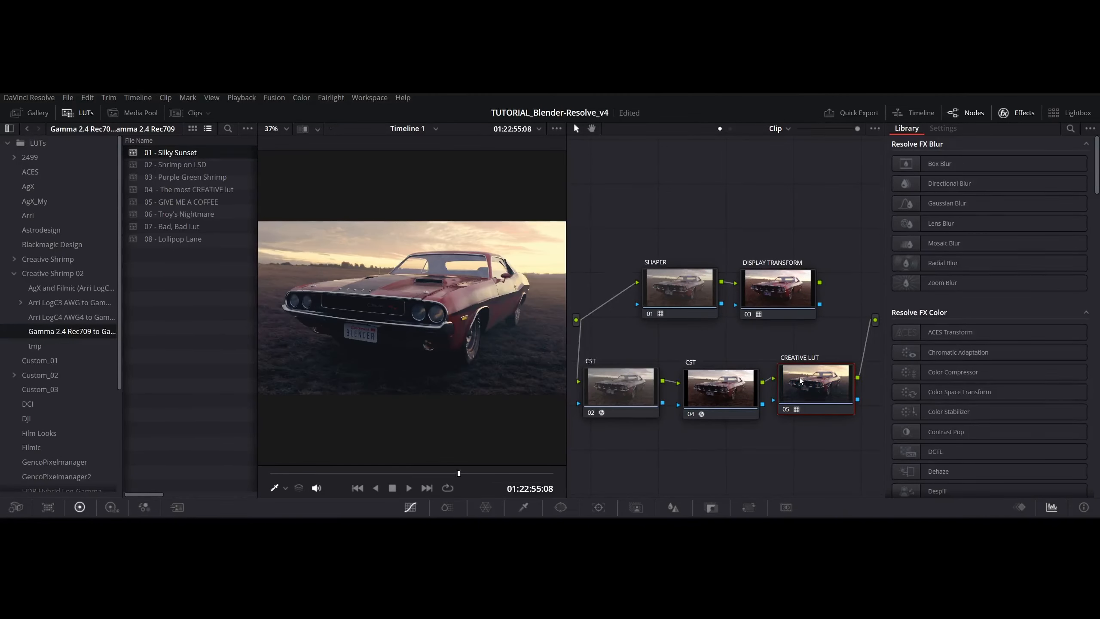
left_click(787, 409)
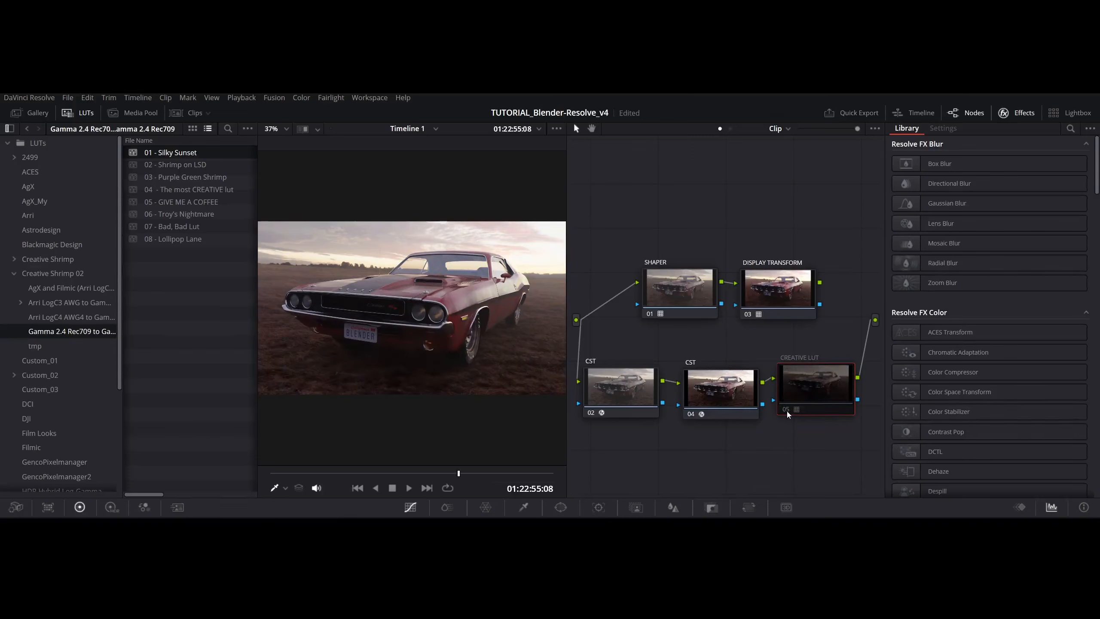
left_click(786, 411)
- Apply the "02 - Shrimp on LSD" LUT to the CREATIVE LUT node
left_click(179, 165)
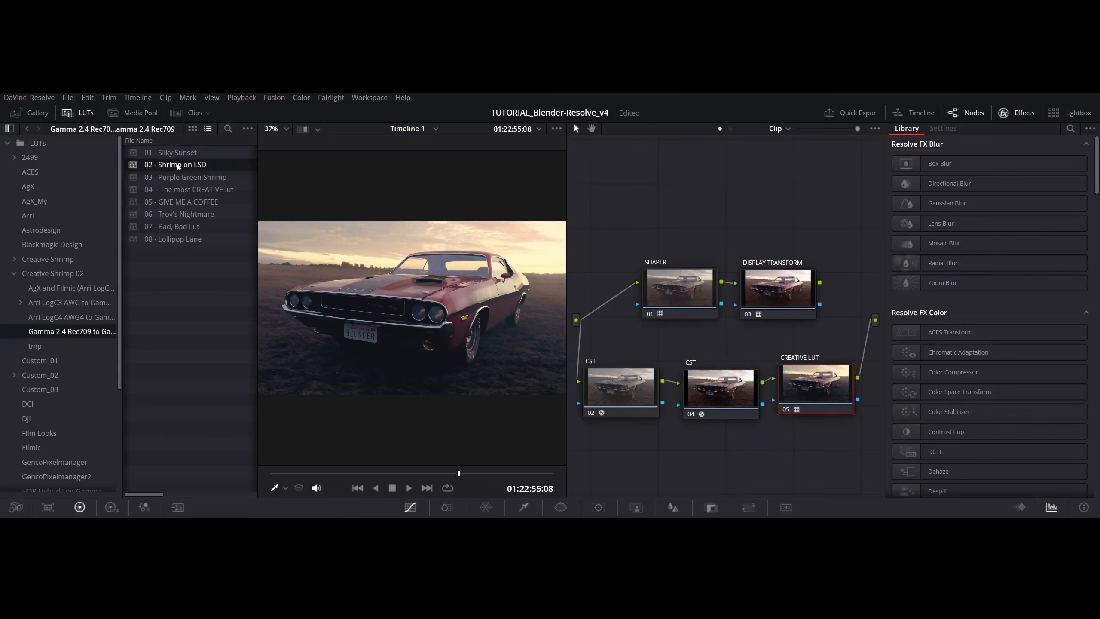
left_click_drag(178, 165, 792, 394)
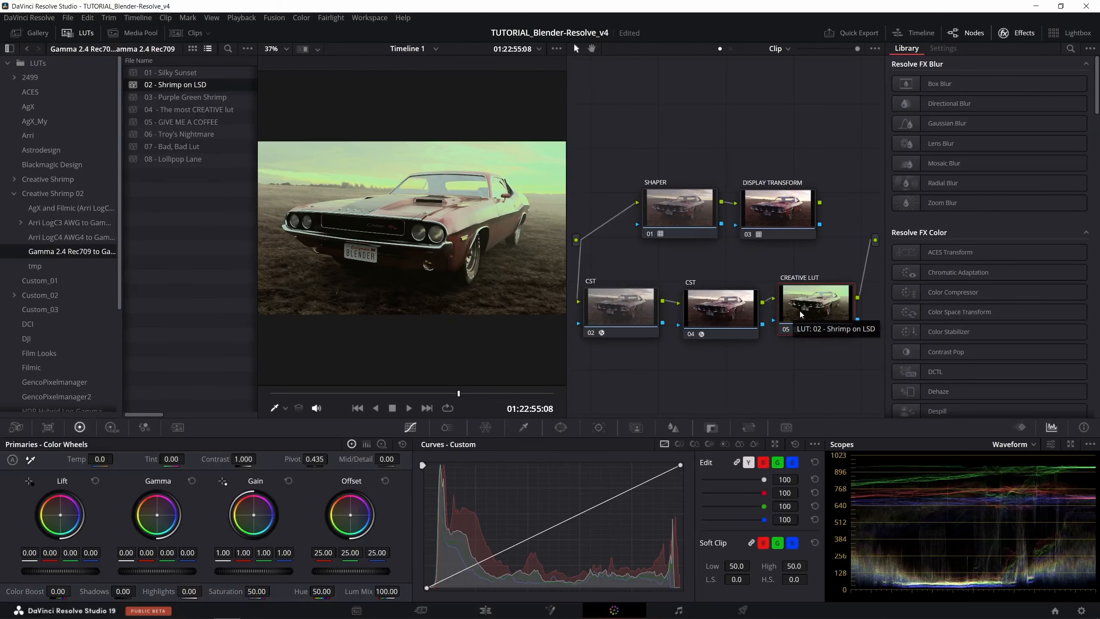
- Lower the CREATIVE LUT node's key output gain to about 0.42 and set it back to 1
left_click(718, 427)
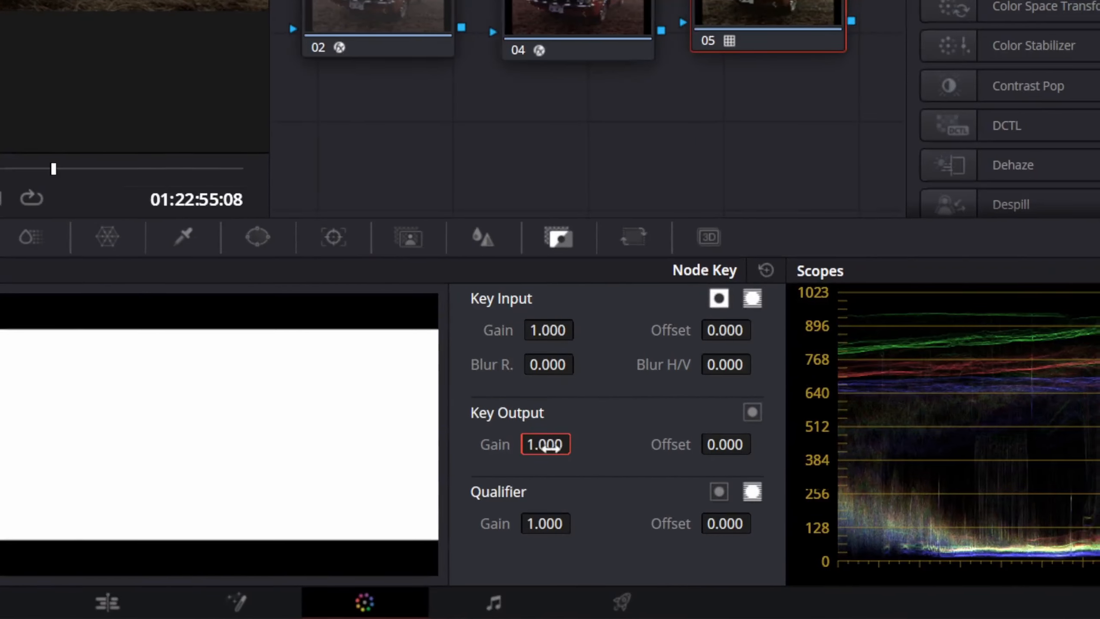
left_click_drag(549, 448, 571, 444)
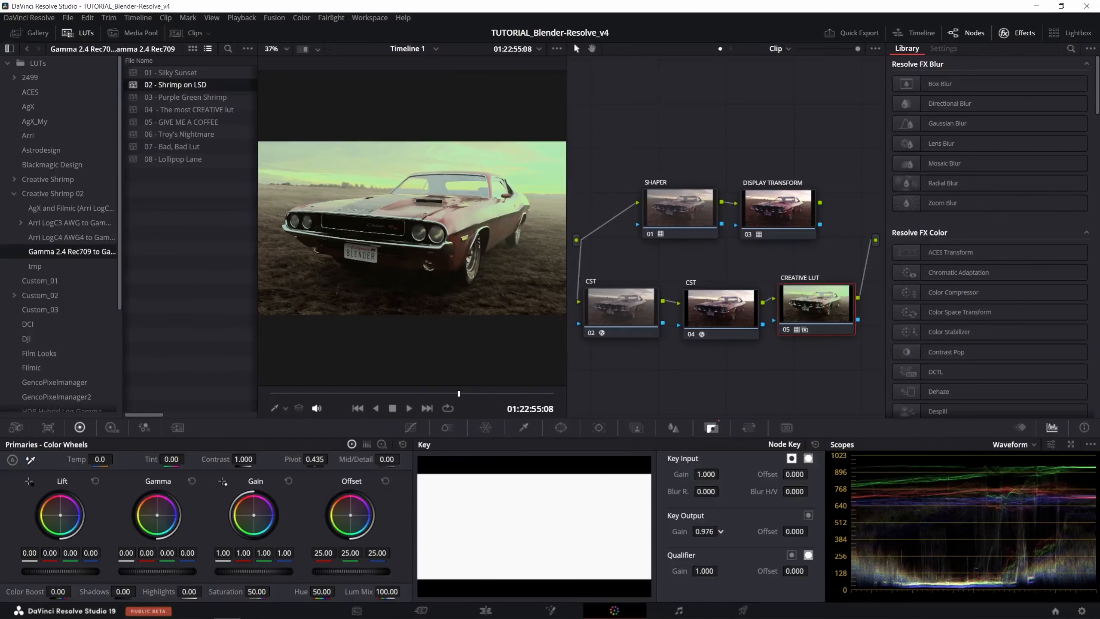
left_click_drag(720, 531, 720, 532)
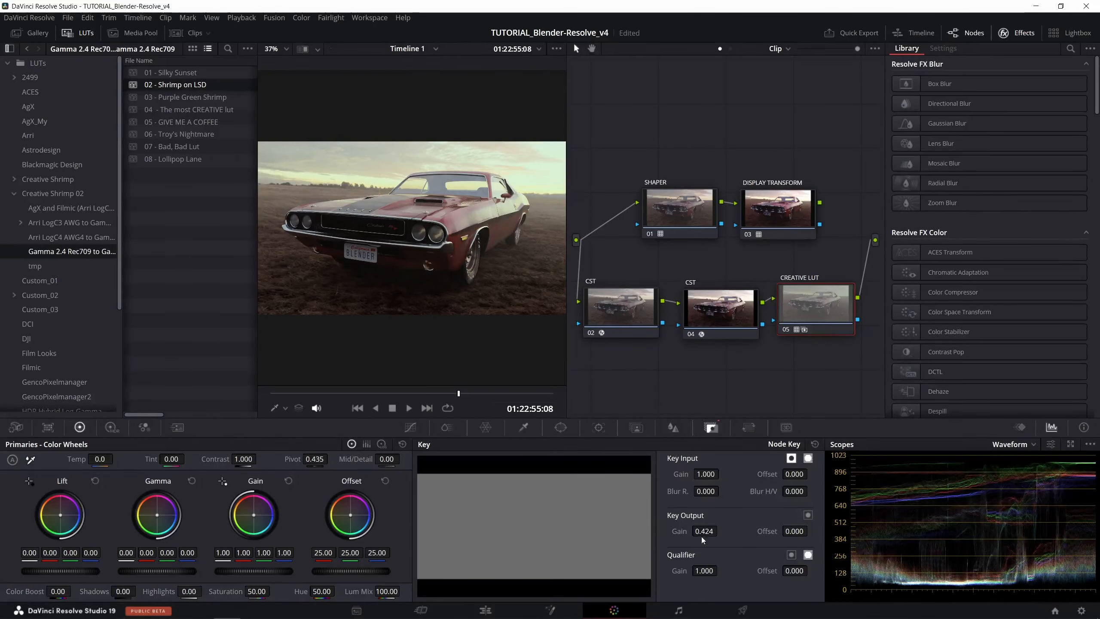
left_click(701, 530)
type("1")
key("Return")
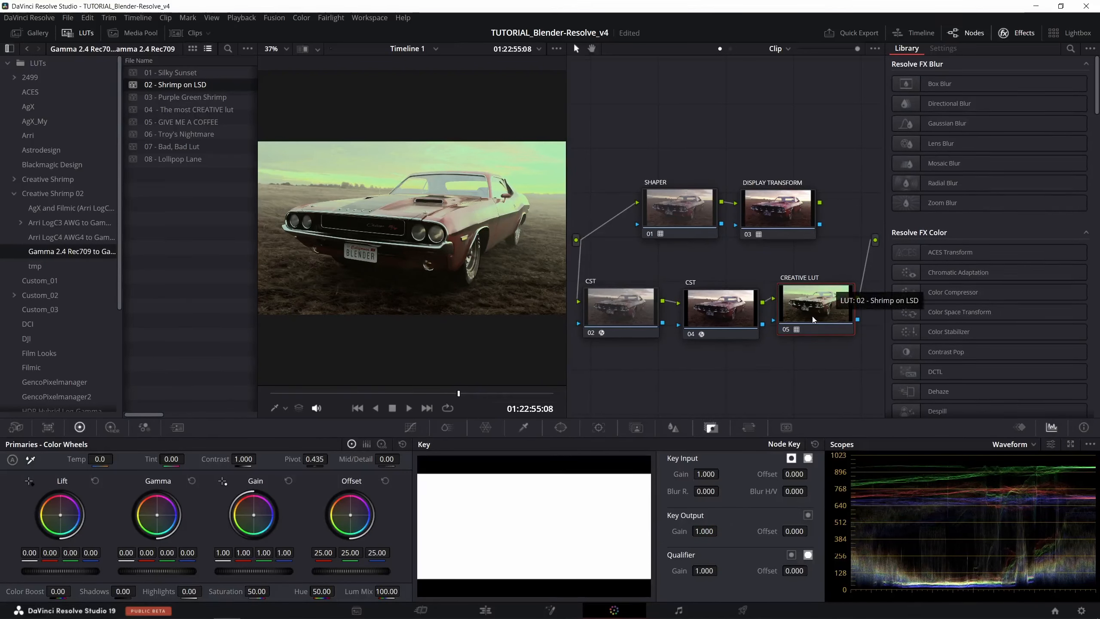
- Move the CREATIVE LUT node closer to the CST node and insert a new node between it and the output
left_click_drag(816, 307, 722, 309)
right_click(791, 306)
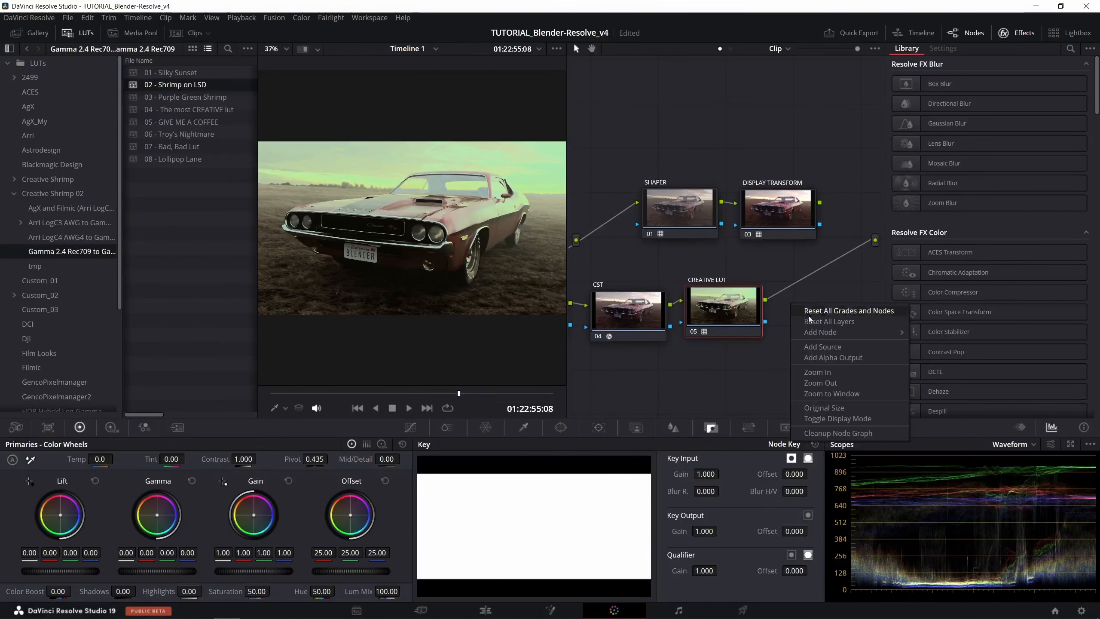
mouse_move(818, 333)
left_click(938, 332)
mouse_move(796, 311)
left_mouse_down()
mouse_move(815, 281)
mouse_move(817, 312)
left_mouse_up()
- Label the new node "CREATIVE LUT 2"
right_click(825, 318)
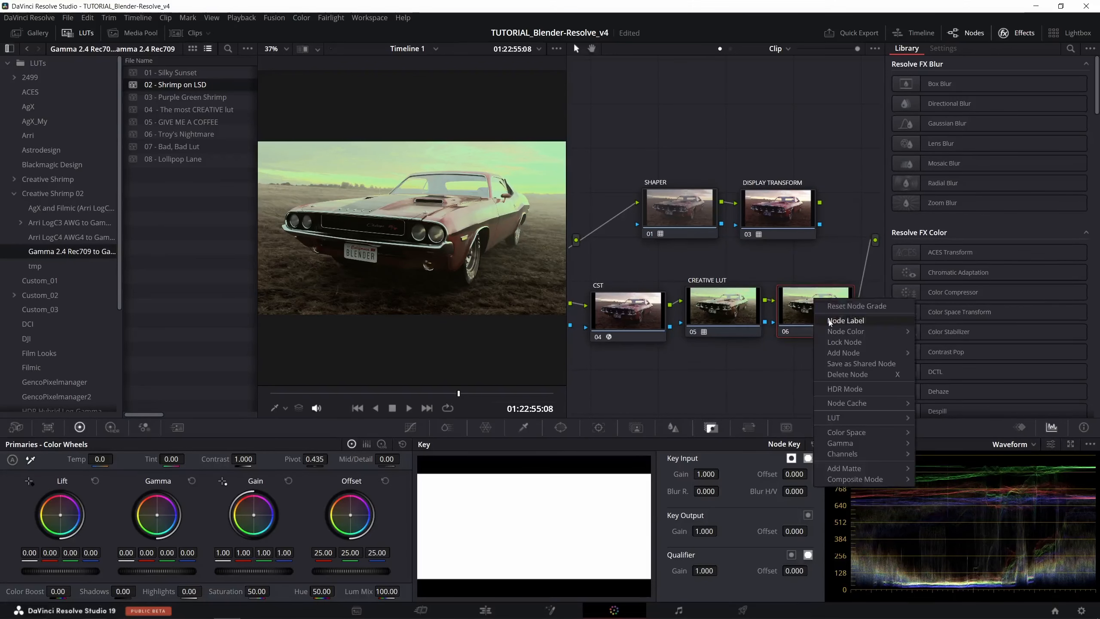
left_click(829, 324)
type("CREATIVE LUT")
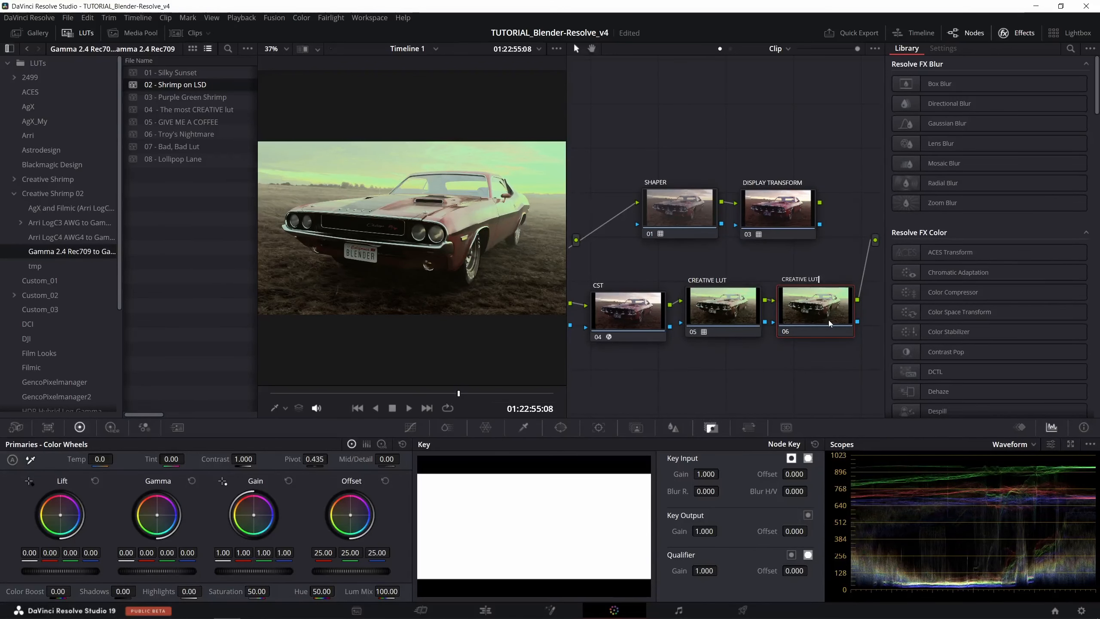
type(" 2")
key("Return")
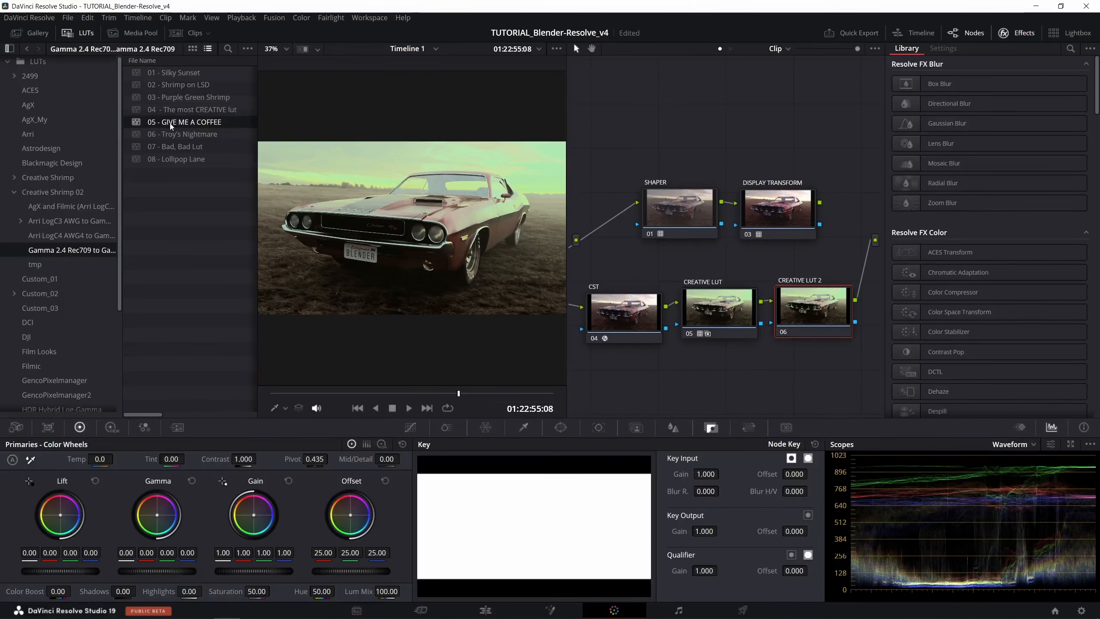
- Apply the "05 - GIVE ME A COFFEE" LUT to the CREATIVE LUT 2 node and lower its key output gain to about 0.60
left_click_drag(171, 125, 789, 300)
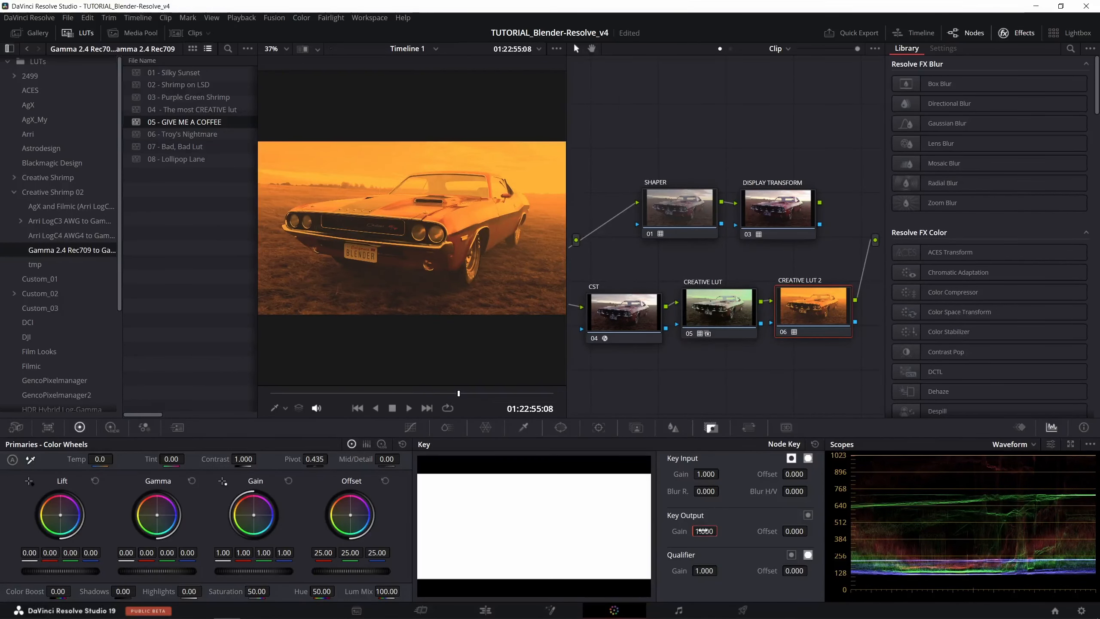
mouse_move(704, 532)
left_mouse_down()
mouse_move(686, 532)
mouse_move(720, 529)
left_mouse_up()
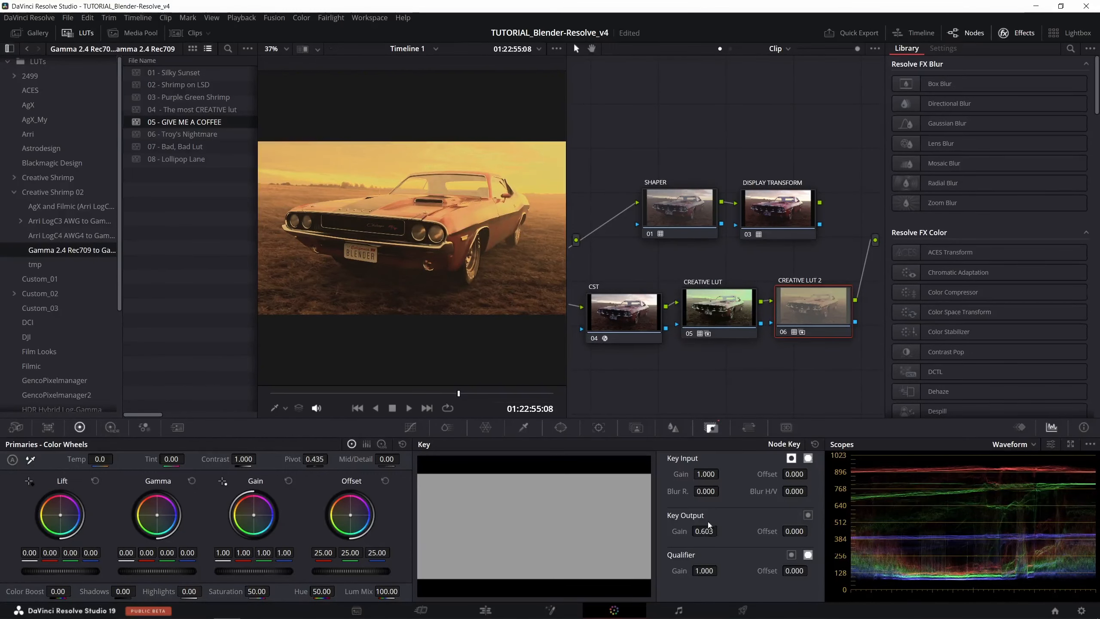
- Lower the key output gain to about 0.82 on the CREATIVE LUT node and about 0.38 on CREATIVE LUT 2
left_click(710, 315)
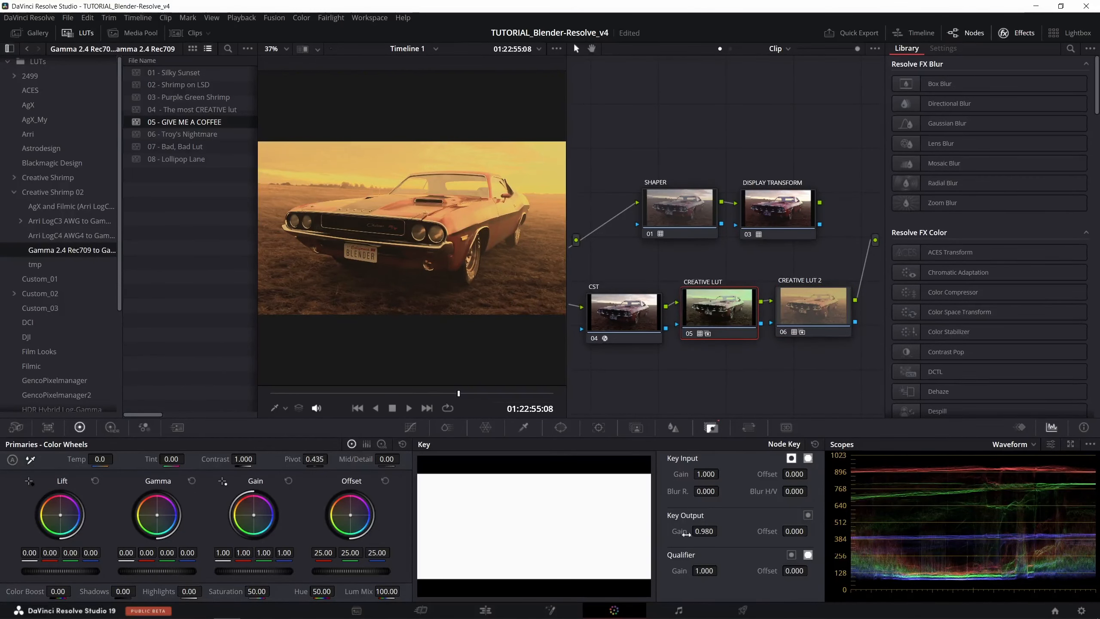
mouse_move(704, 532)
left_mouse_down()
mouse_move(712, 529)
mouse_move(703, 531)
left_mouse_up()
left_click(831, 310)
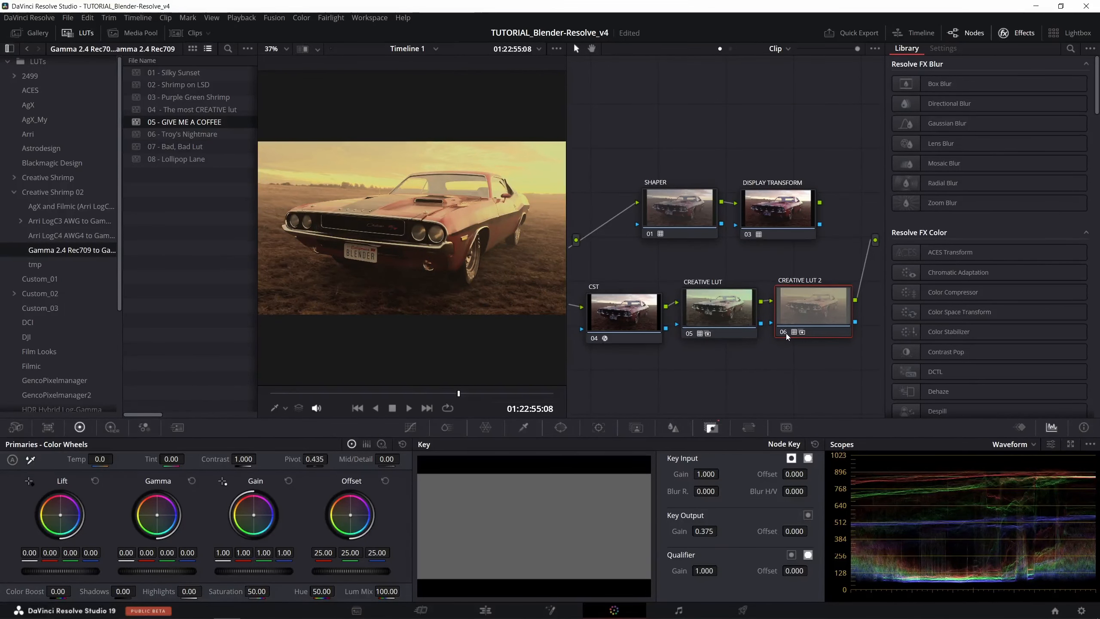
- Toggle the CREATIVE LUT 2 node off and on to compare the image, and check the CREATIVE LUT node's key settings
key("ctrl+d")
key("ctrl+d")
mouse_move(795, 336)
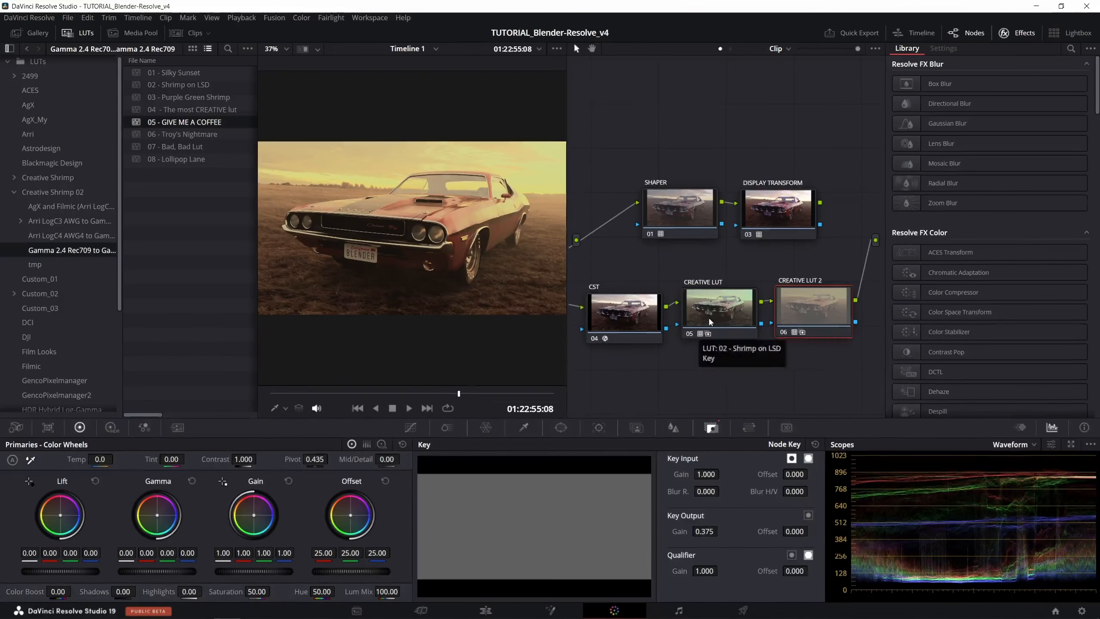
left_click(720, 336)
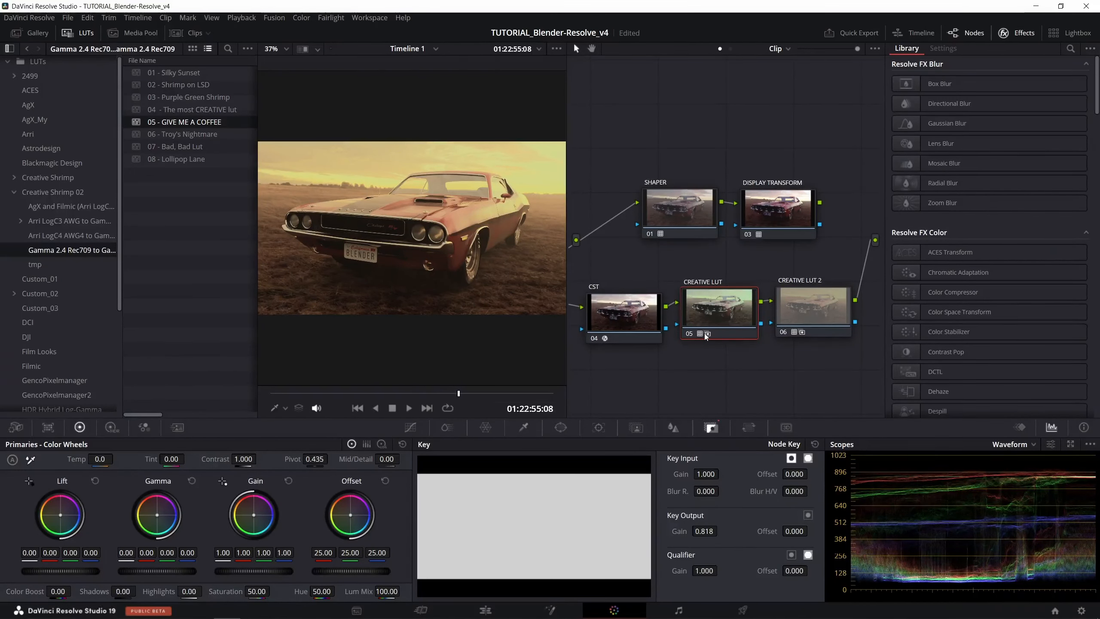
- Review the second CST node's color space settings and its list of output gamma options
left_click(644, 308)
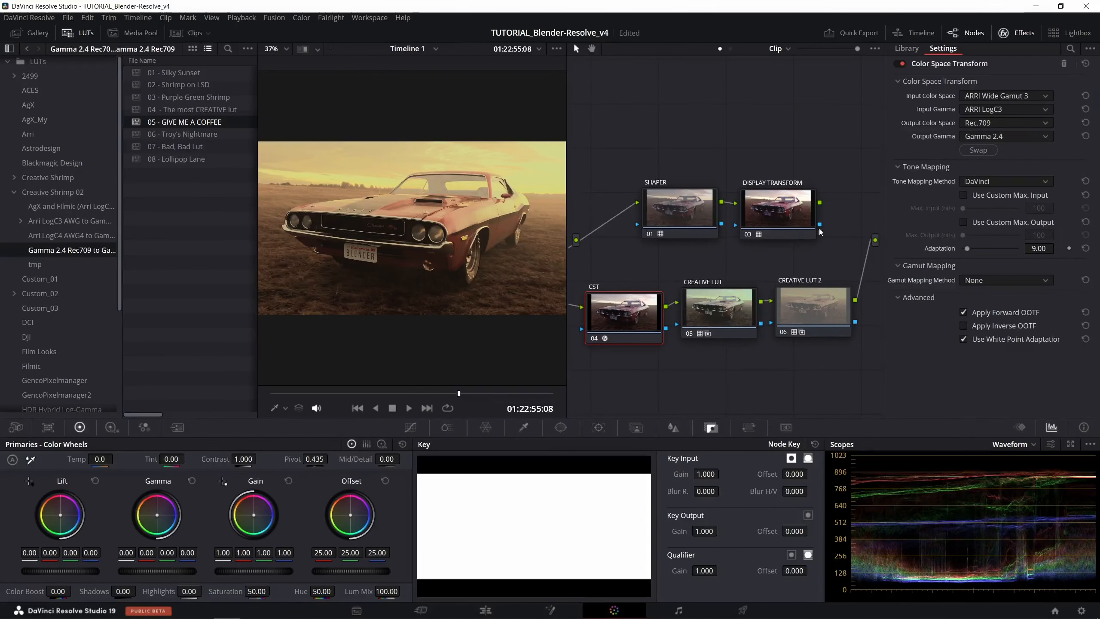
left_click(989, 137)
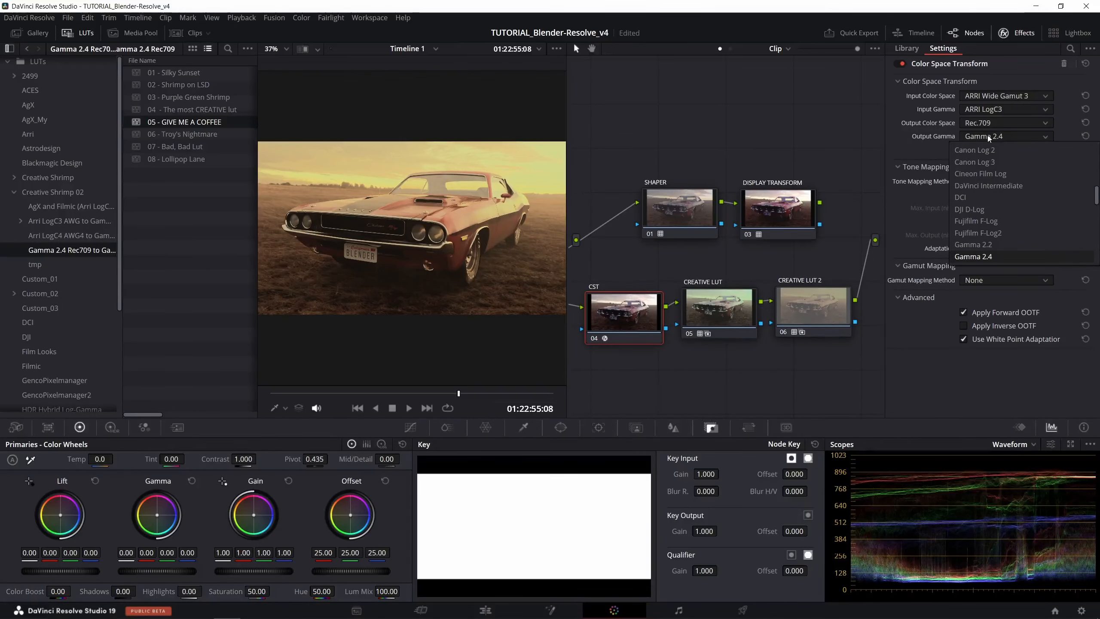
left_click(988, 137)
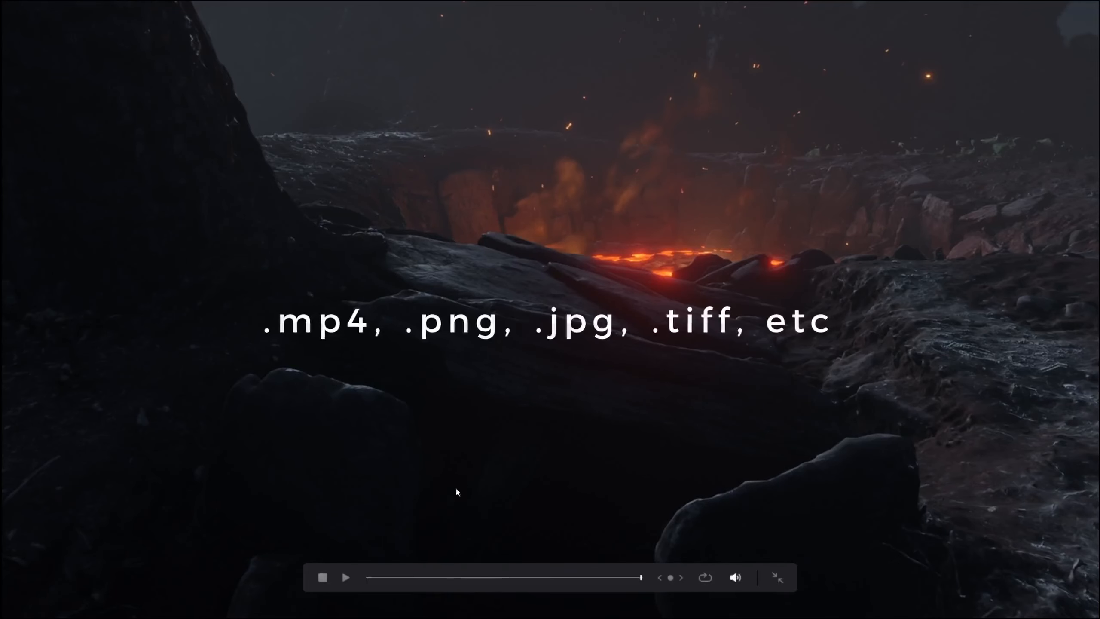
- Play the fore_pit_half_res_01.mp4 clip, park the playhead on it and open it in the Color page
left_click(349, 575)
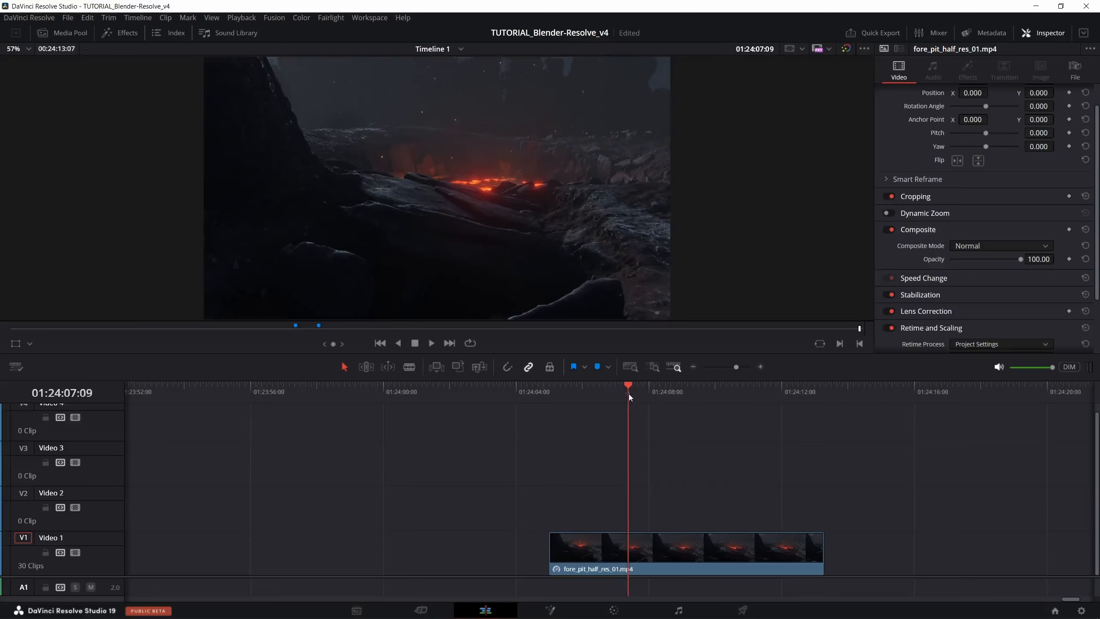
left_click(637, 392)
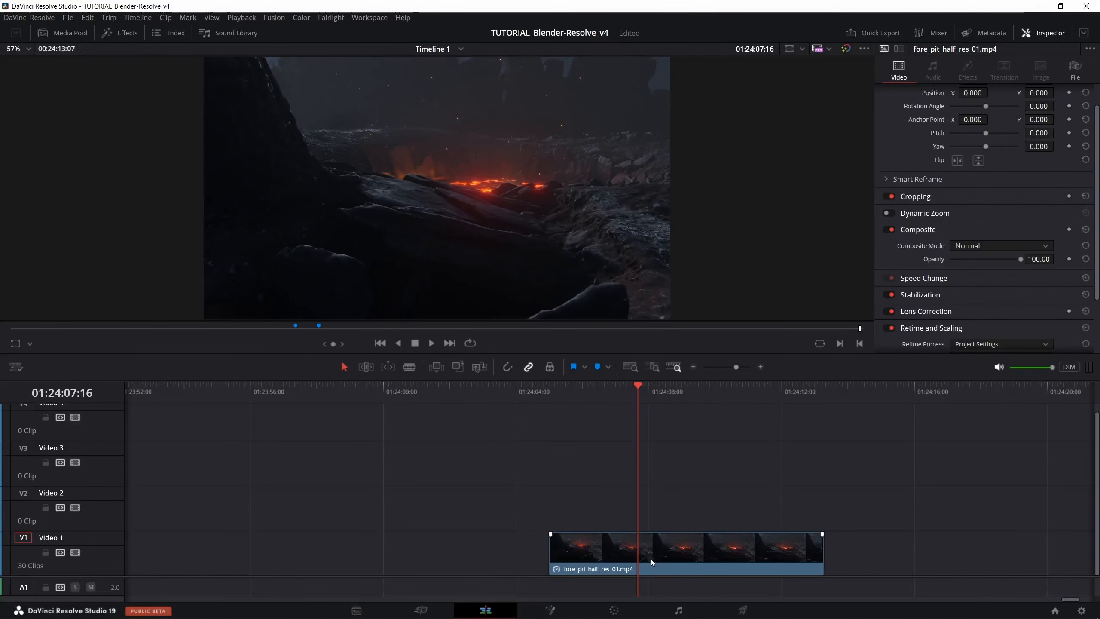
left_click(635, 566)
left_click(619, 610)
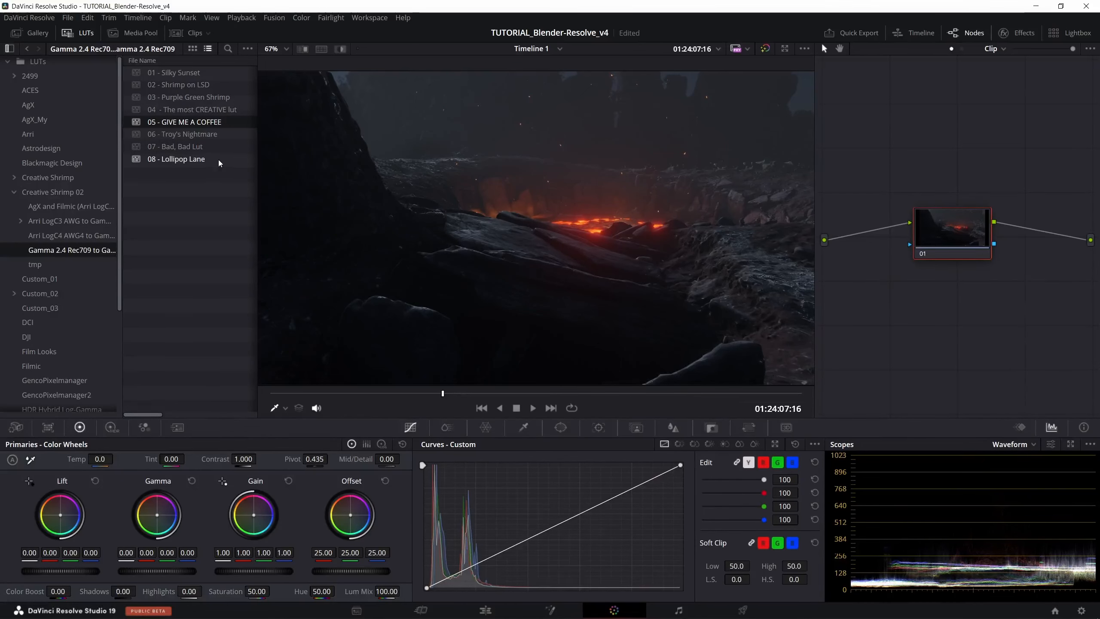
- Try the "05 - GIVE ME A COFFEE" LUT on the fire pit clip's node during playback, and replace it with "04 - The most CREATIVE lut"
left_click_drag(186, 122, 905, 239)
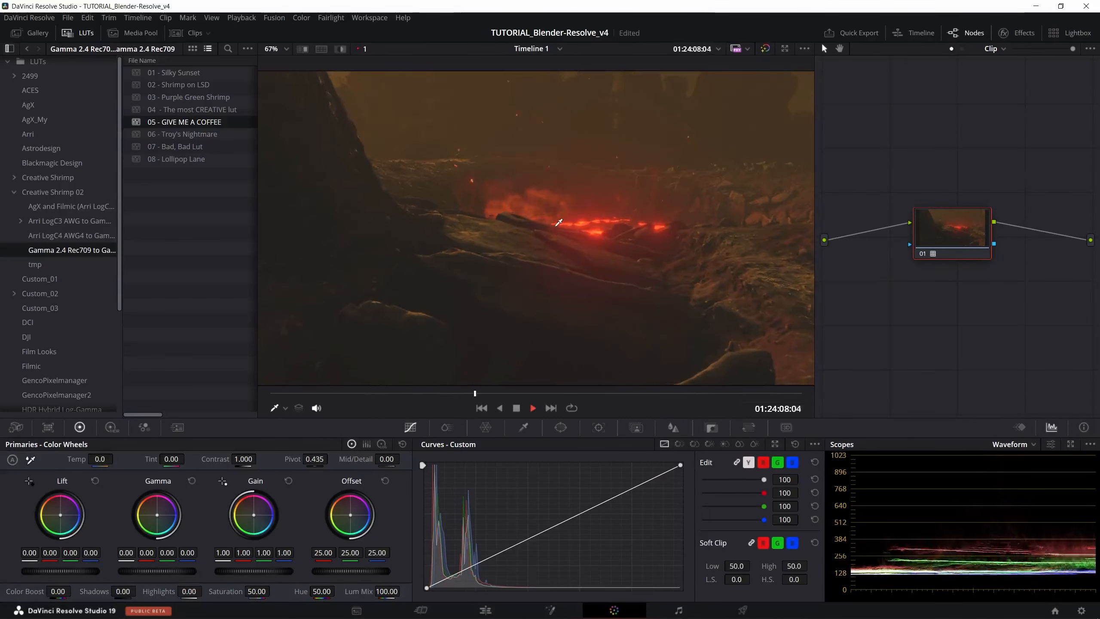
key("space")
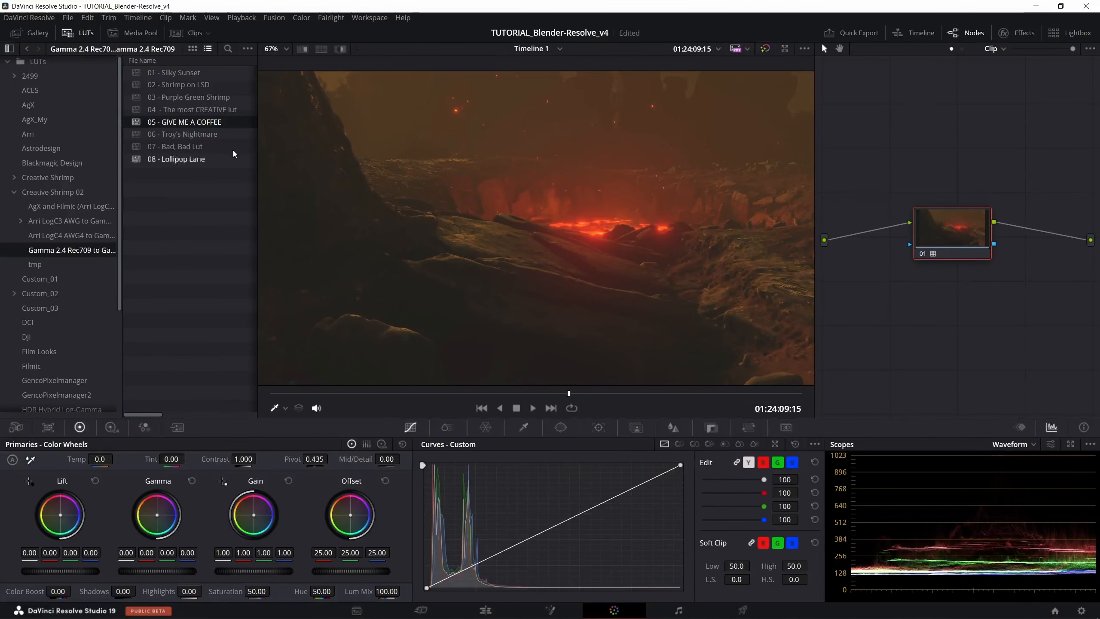
left_click_drag(202, 114, 927, 227)
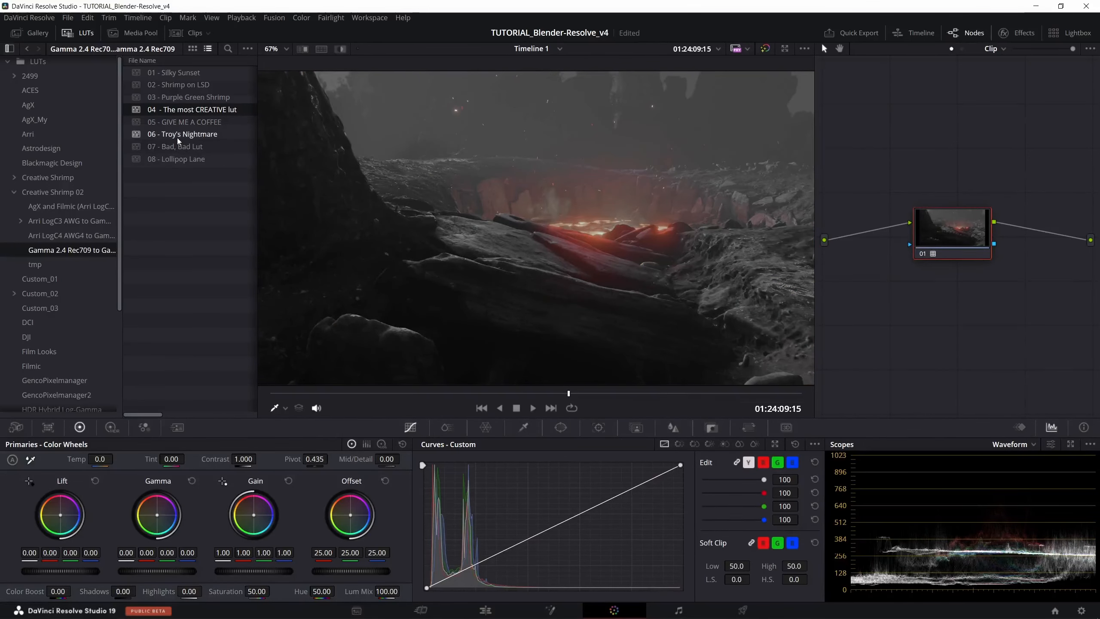
- Try the "08 - Lollipop Lane", "01 - Silky Sunset" and "02 - Shrimp on LSD" LUTs in turn on the clip's node
left_click_drag(175, 159, 926, 225)
left_click_drag(182, 72, 942, 230)
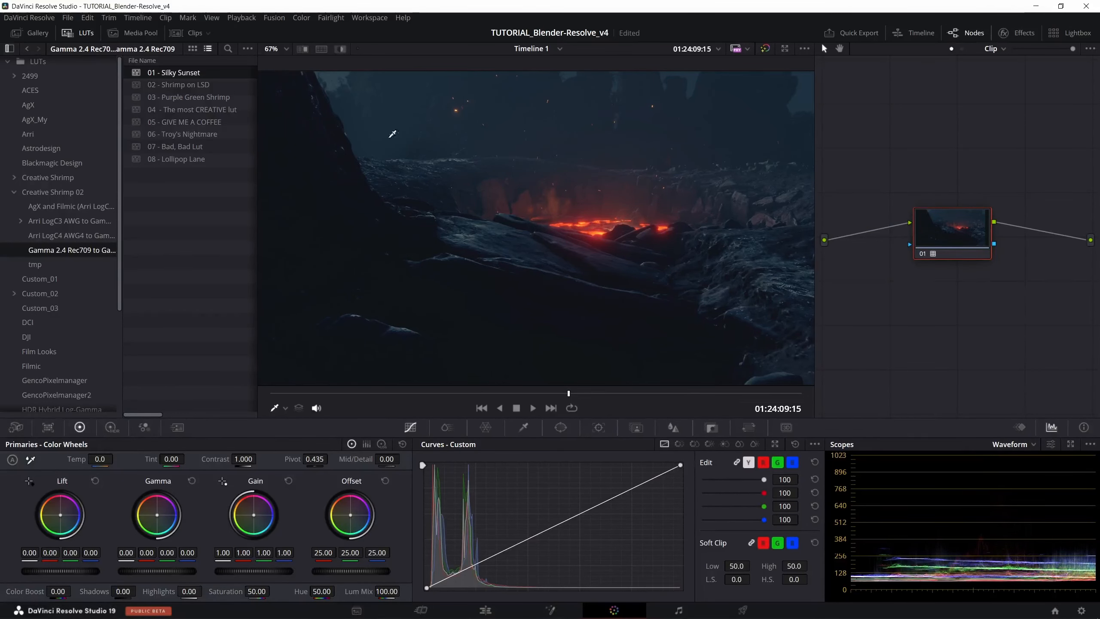
left_click_drag(181, 85, 955, 231)
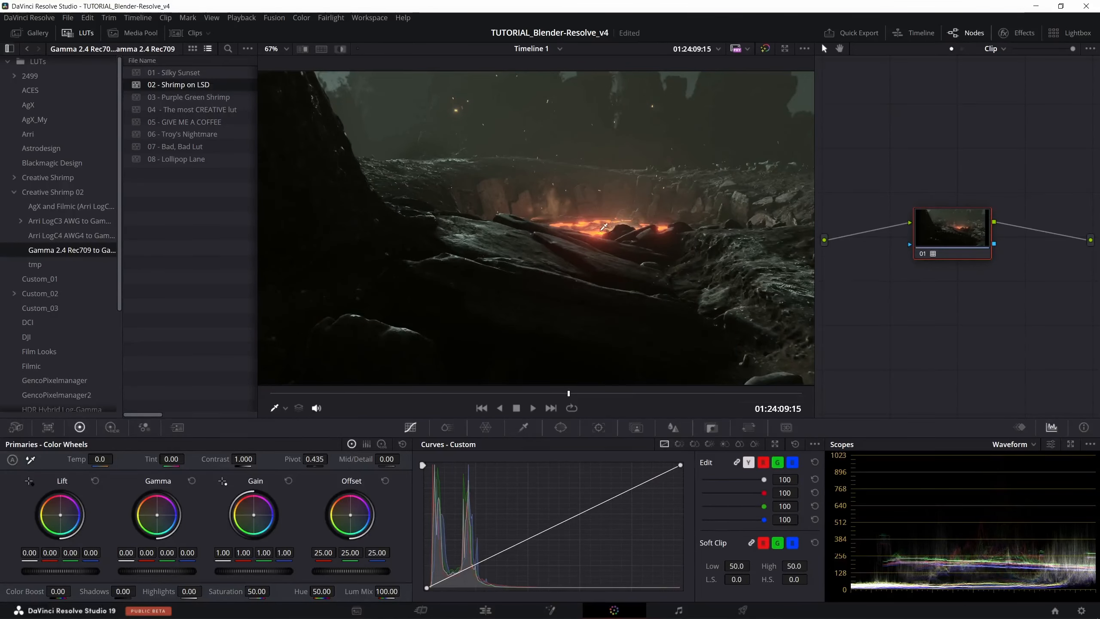
- Try the "03 - Purple Green Shrimp" LUT on the clip's node and play the clip full screen
left_click_drag(188, 97, 957, 227)
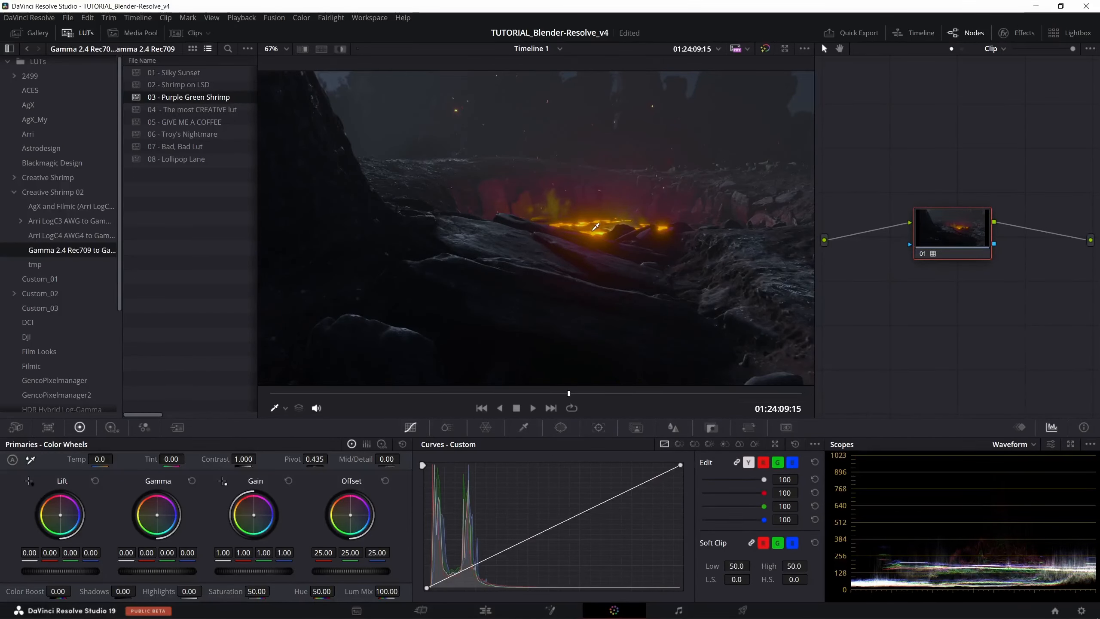
key("space")
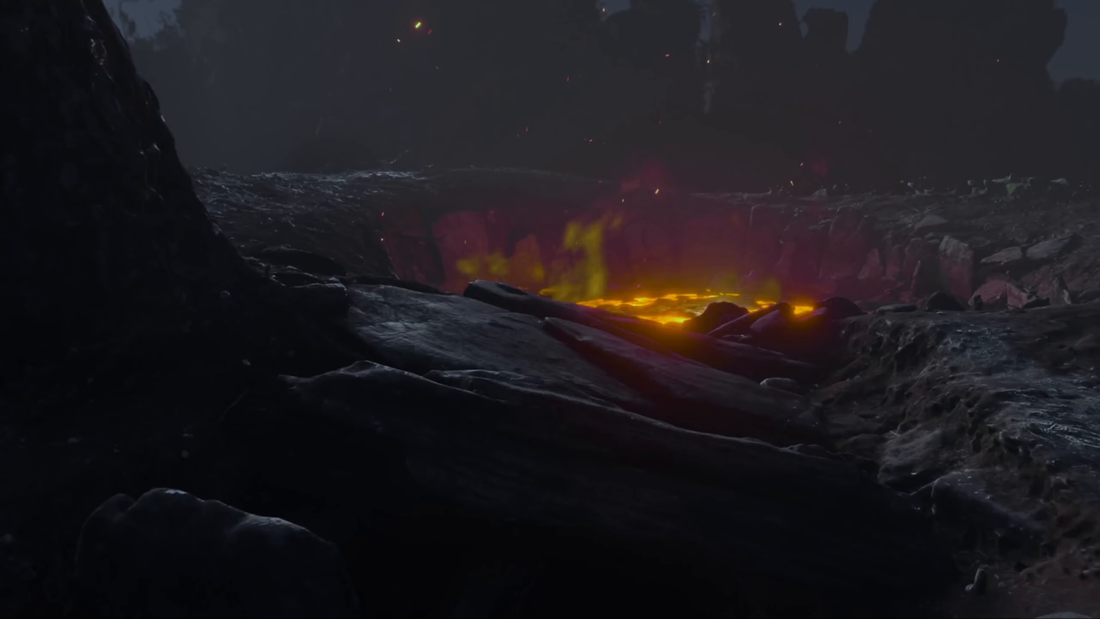
mouse_move(627, 271)
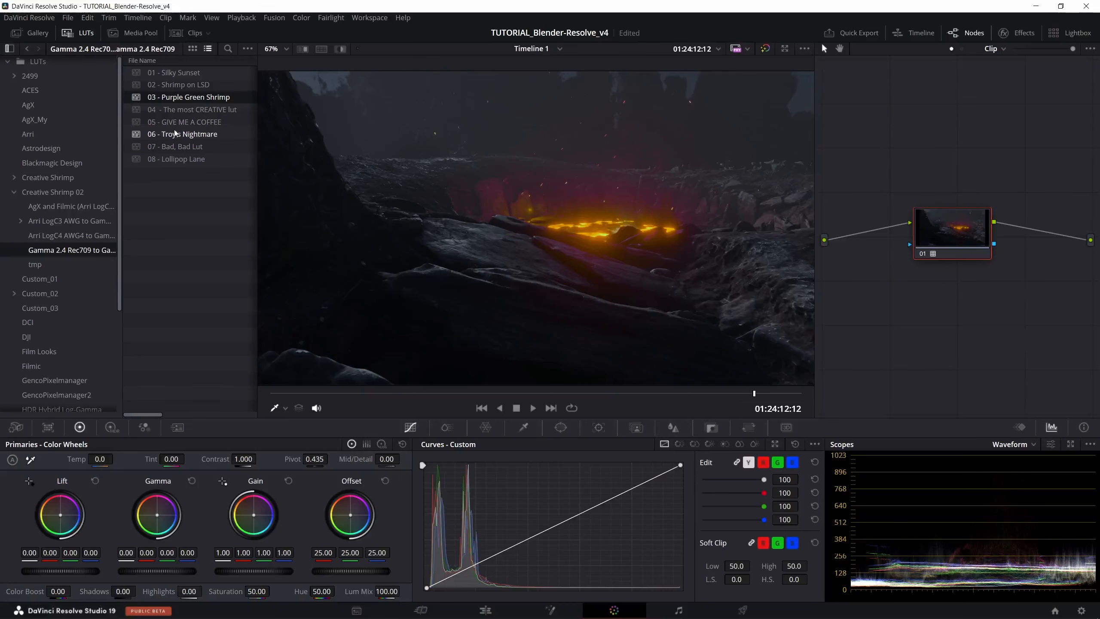
- Apply the "06 - Troy's Nightmare" LUT to the clip's node and replay the clip full screen from near its start
left_click_drag(182, 134, 956, 234)
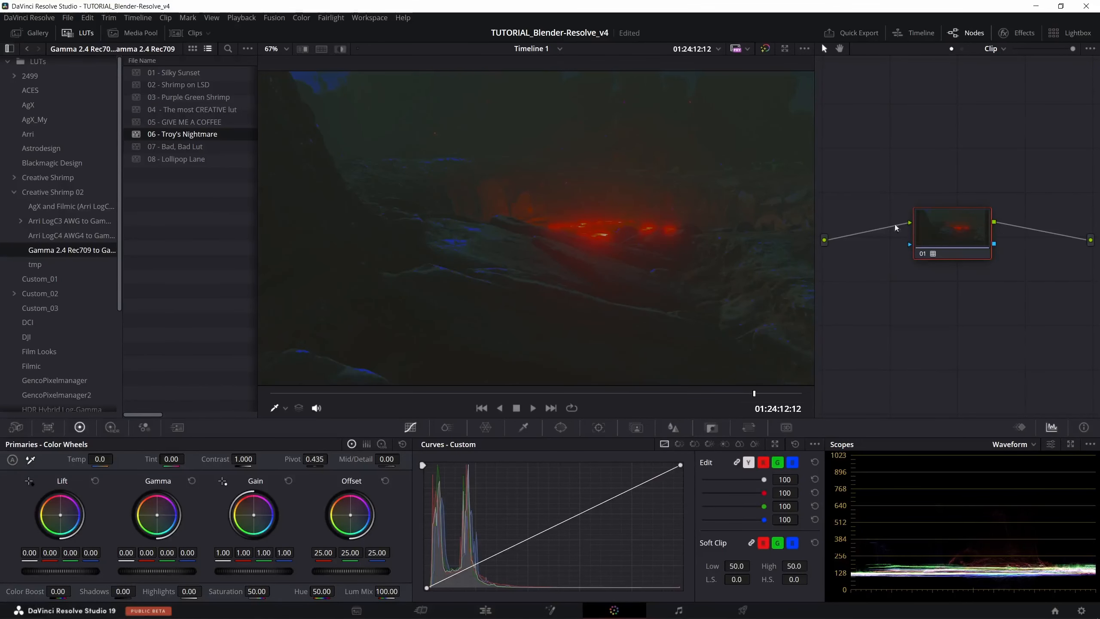
left_click_drag(752, 394, 295, 395)
key("ctrl+f")
key("space")
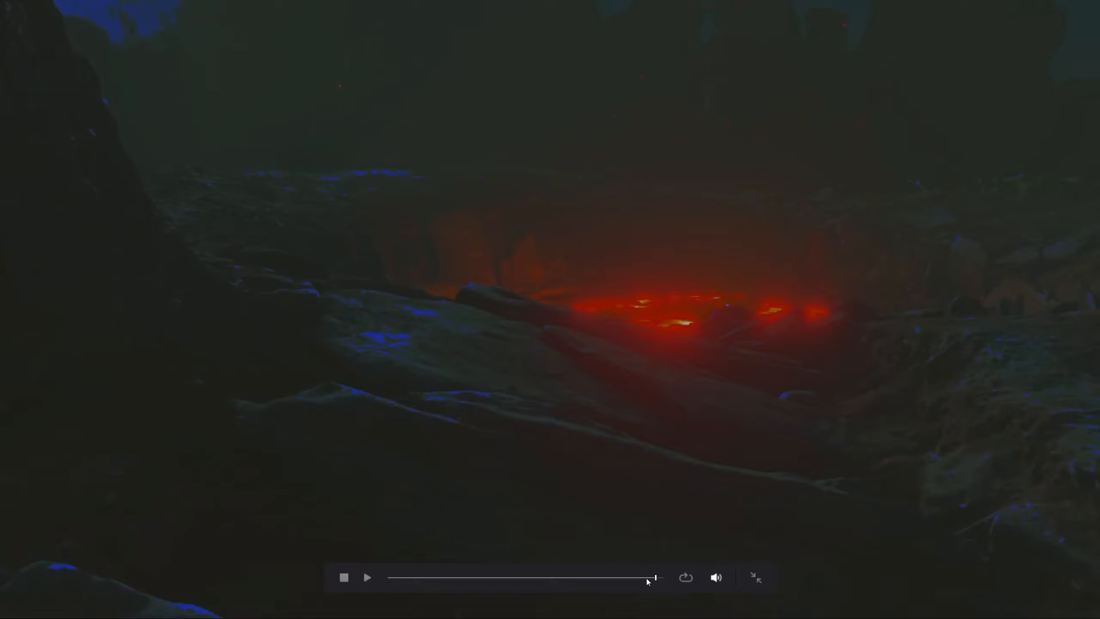
left_click_drag(647, 580, 402, 577)
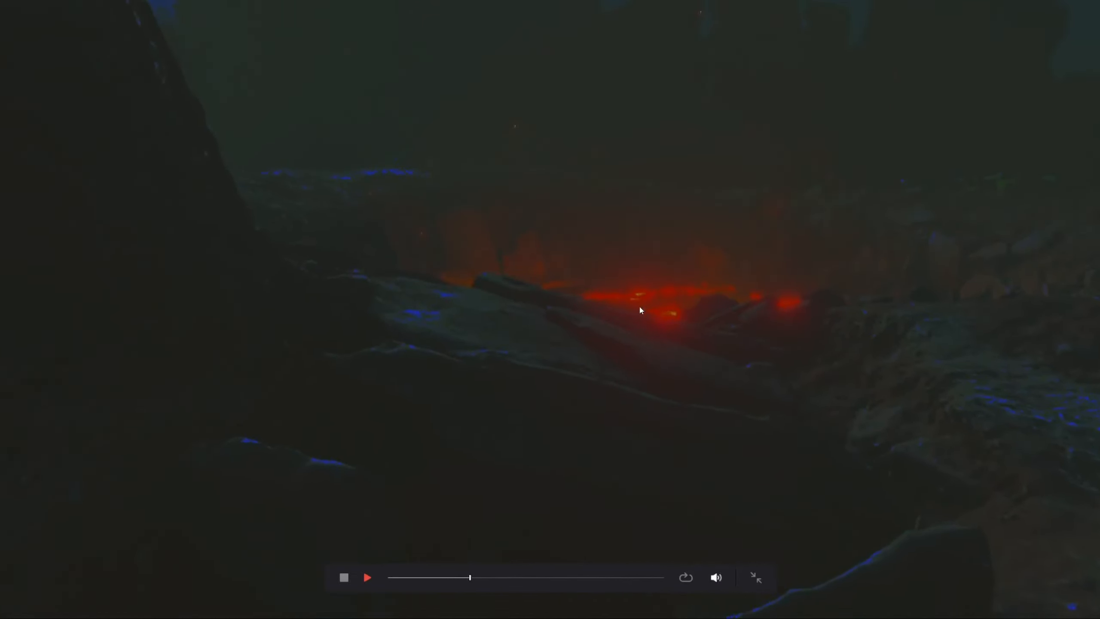
left_click(756, 577)
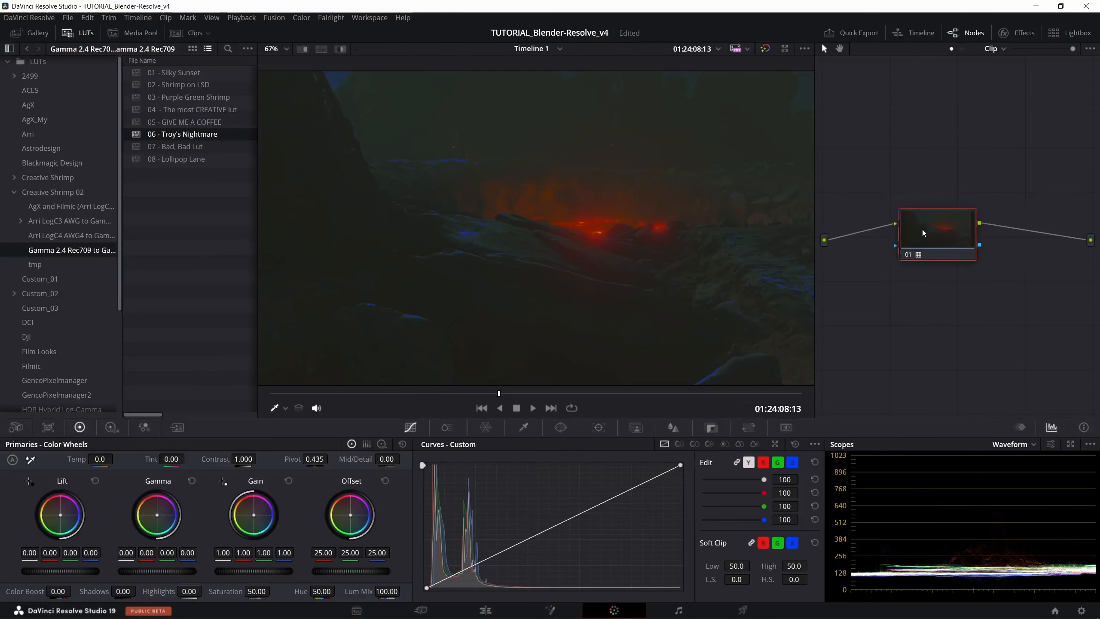
left_click_drag(923, 233, 917, 233)
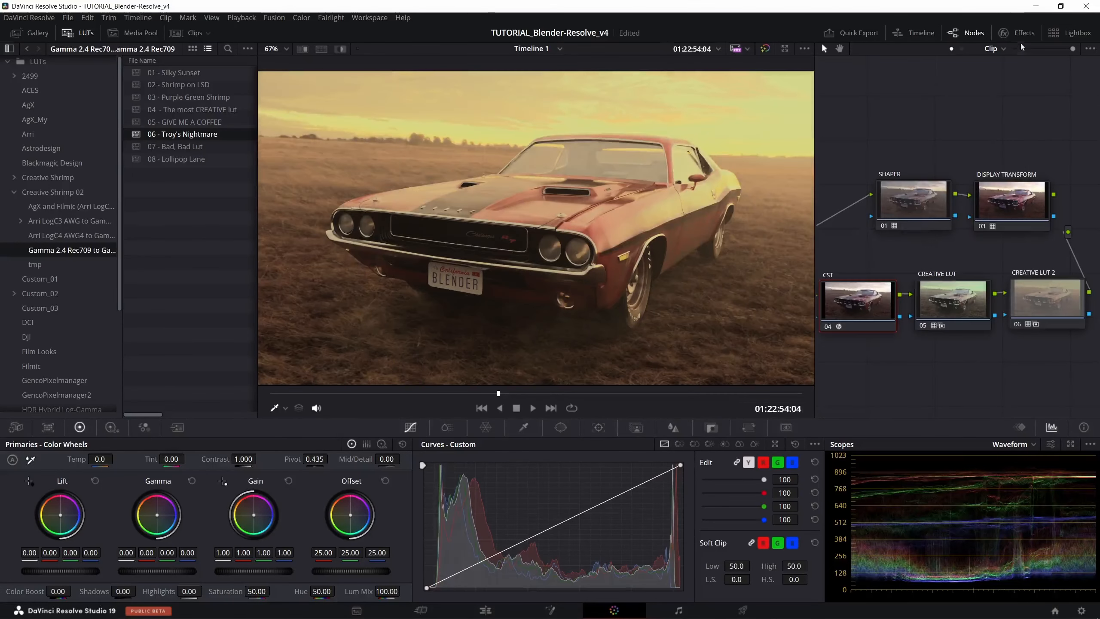
- Show the CST node's Color Space Transform settings and inspect its output gamma options, keeping Gamma 2.4
left_click(1022, 33)
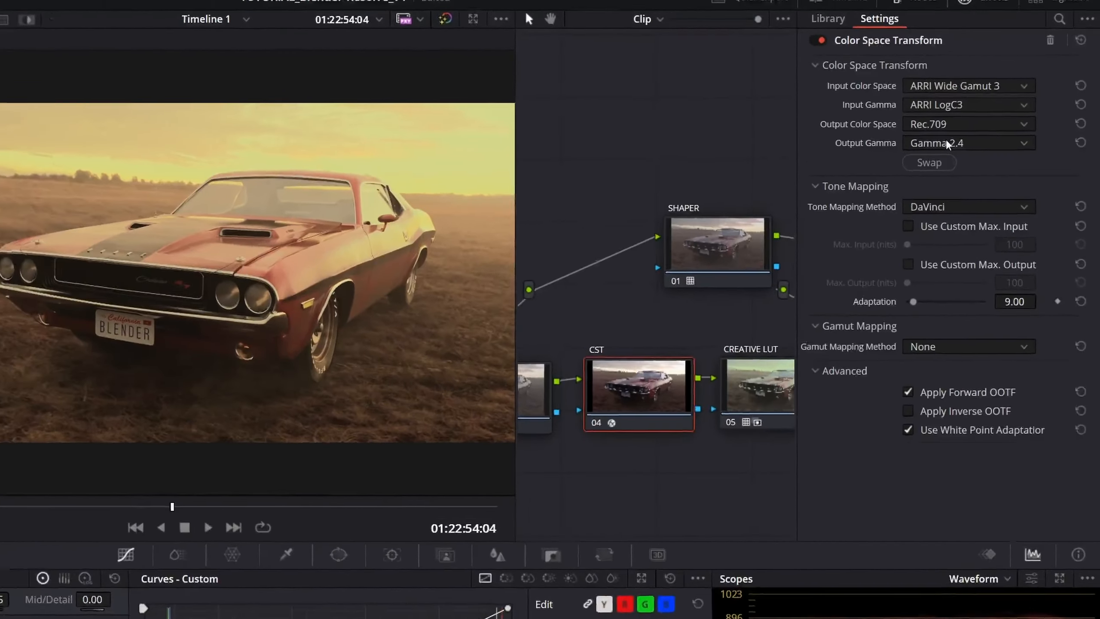
left_click(990, 137)
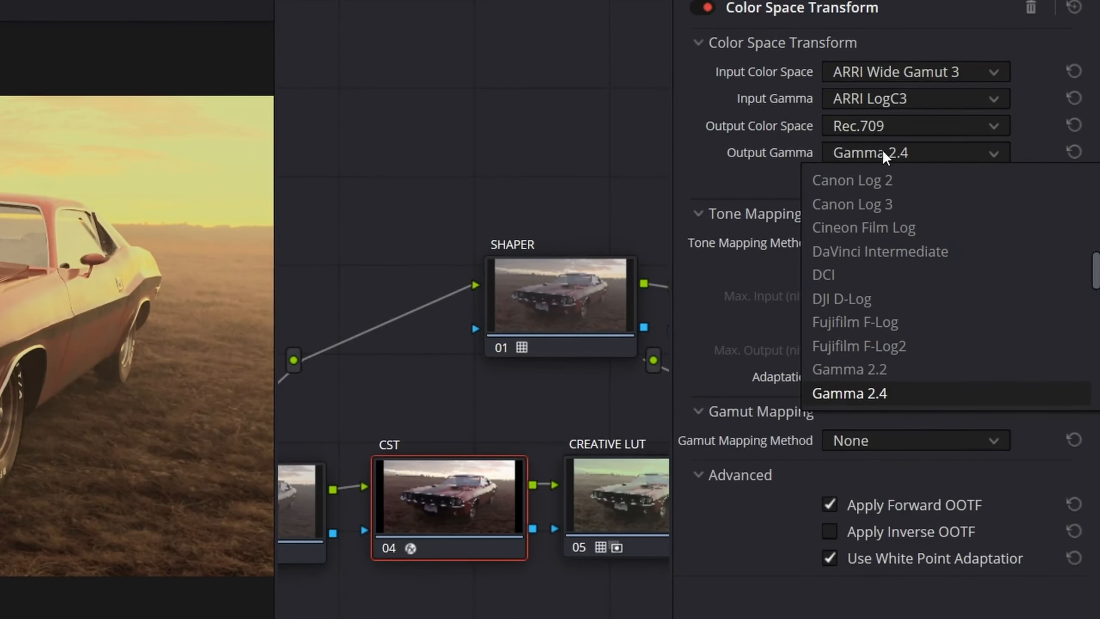
left_click(882, 150)
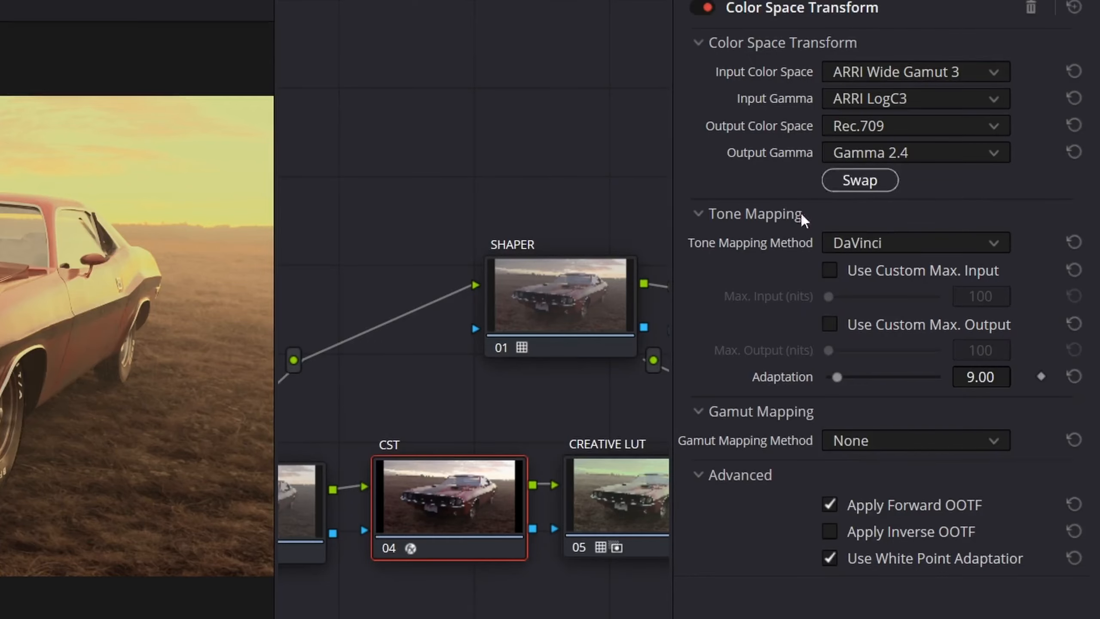
- Reset the node grades of CREATIVE LUT 2 and CREATIVE LUT to clear both nodes' LUTs
left_click_drag(607, 365, 482, 353)
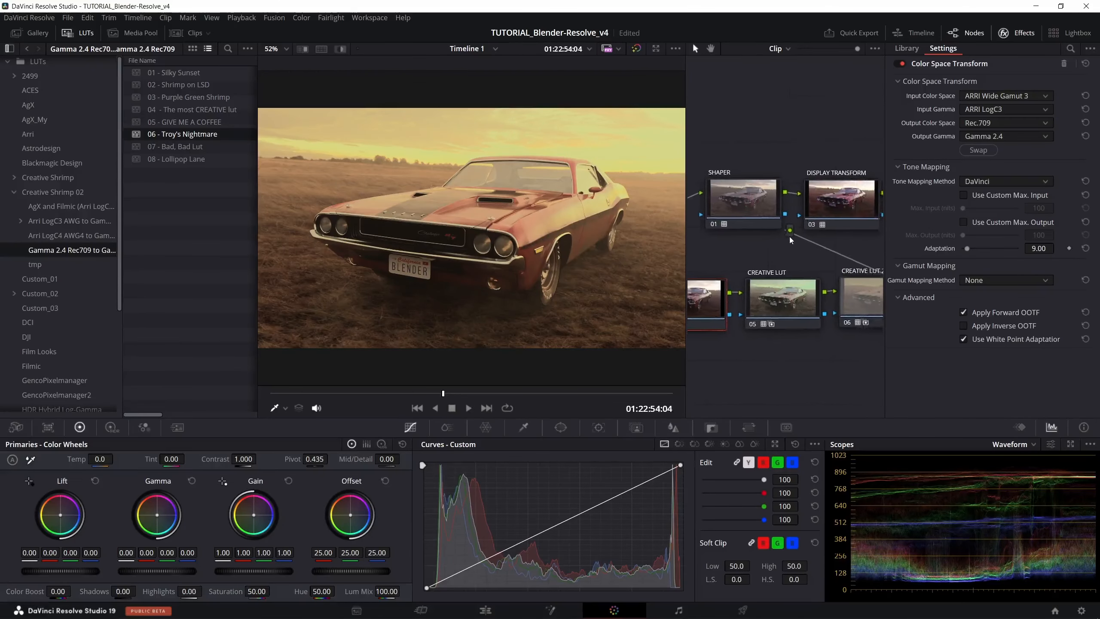
left_click_drag(788, 237, 758, 230)
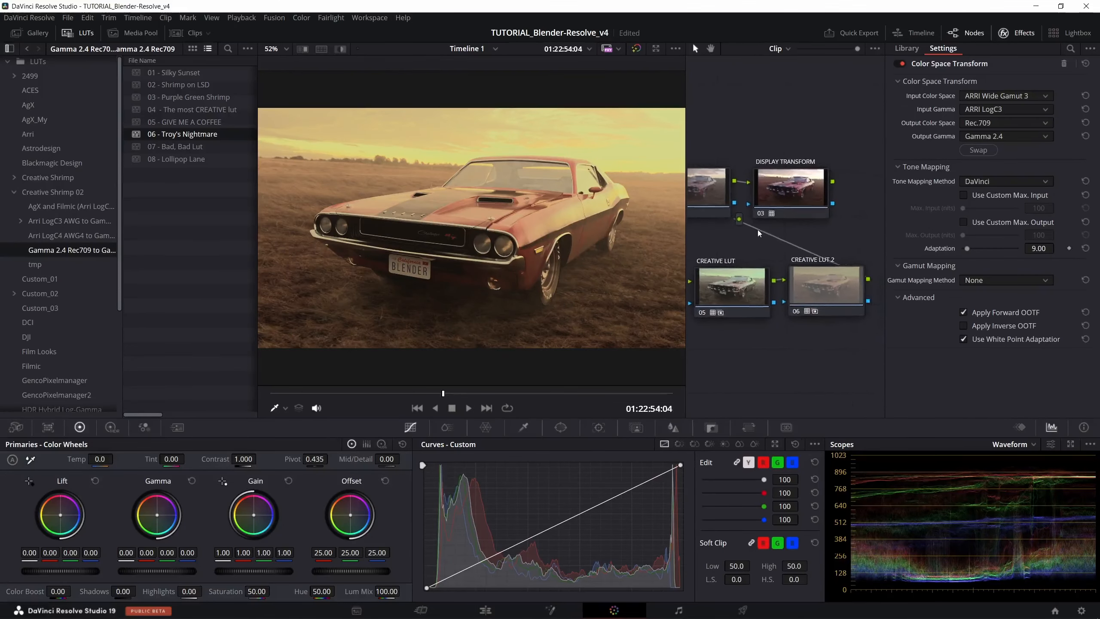
left_click(814, 271)
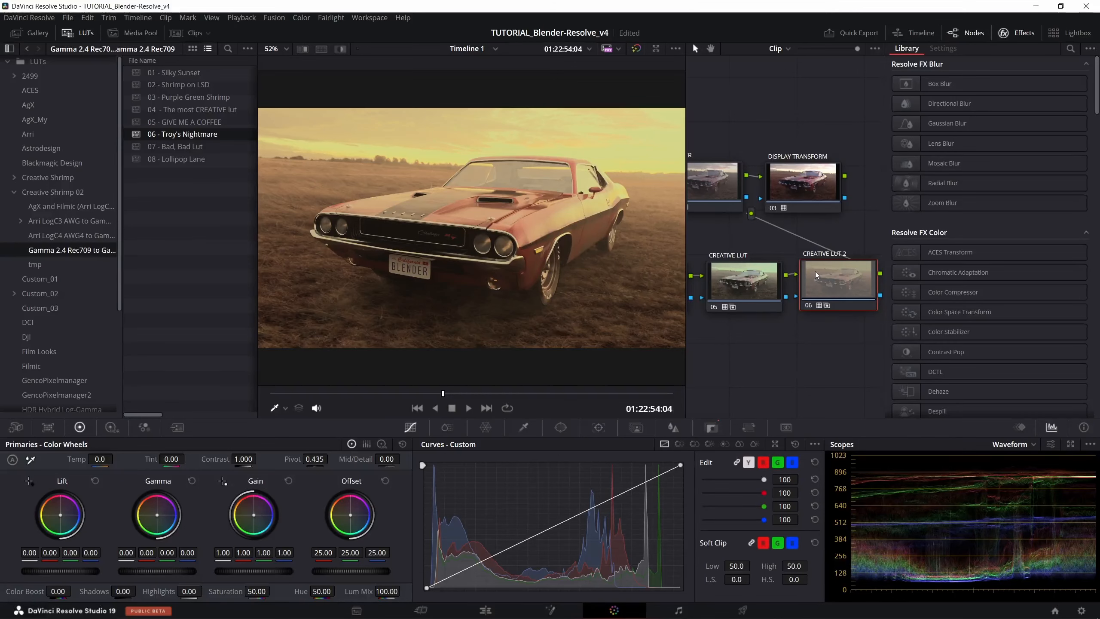
right_click(816, 276)
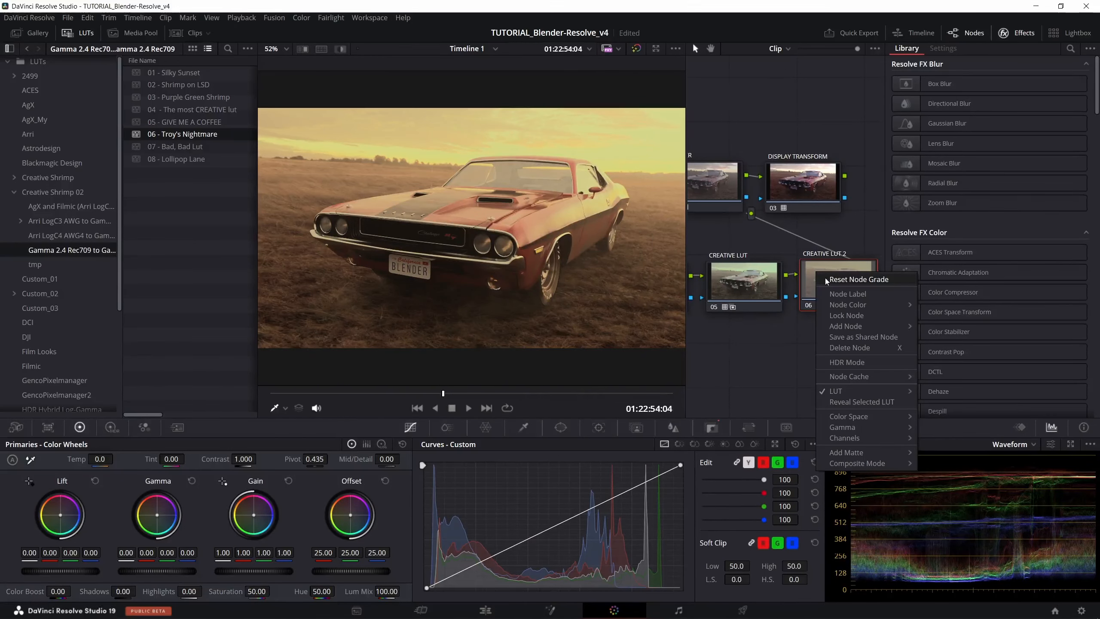
left_click(848, 279)
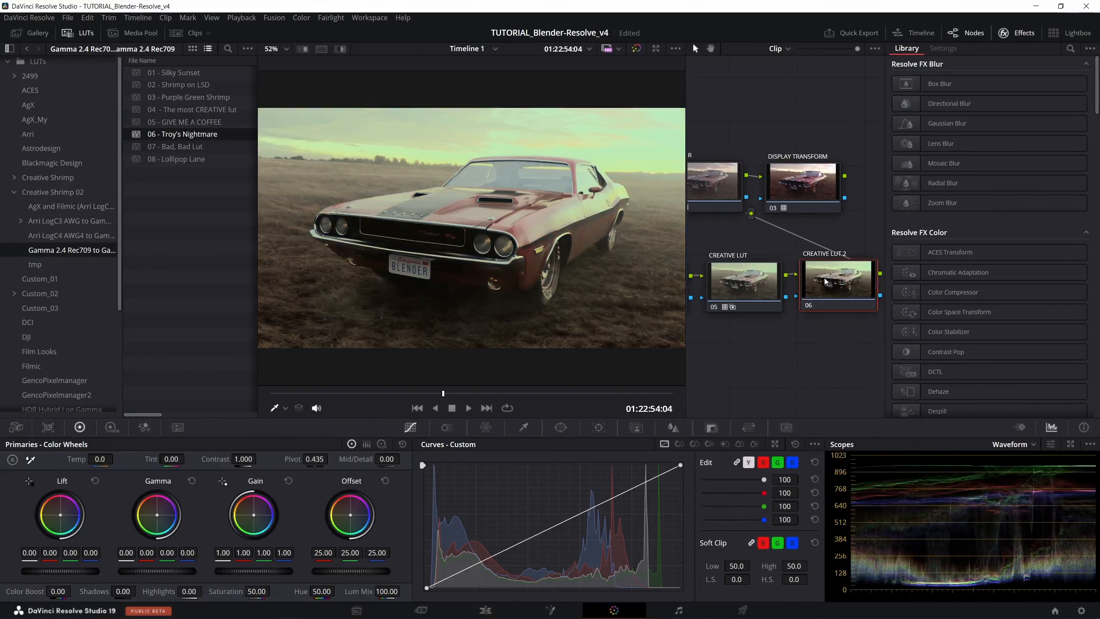
right_click(759, 276)
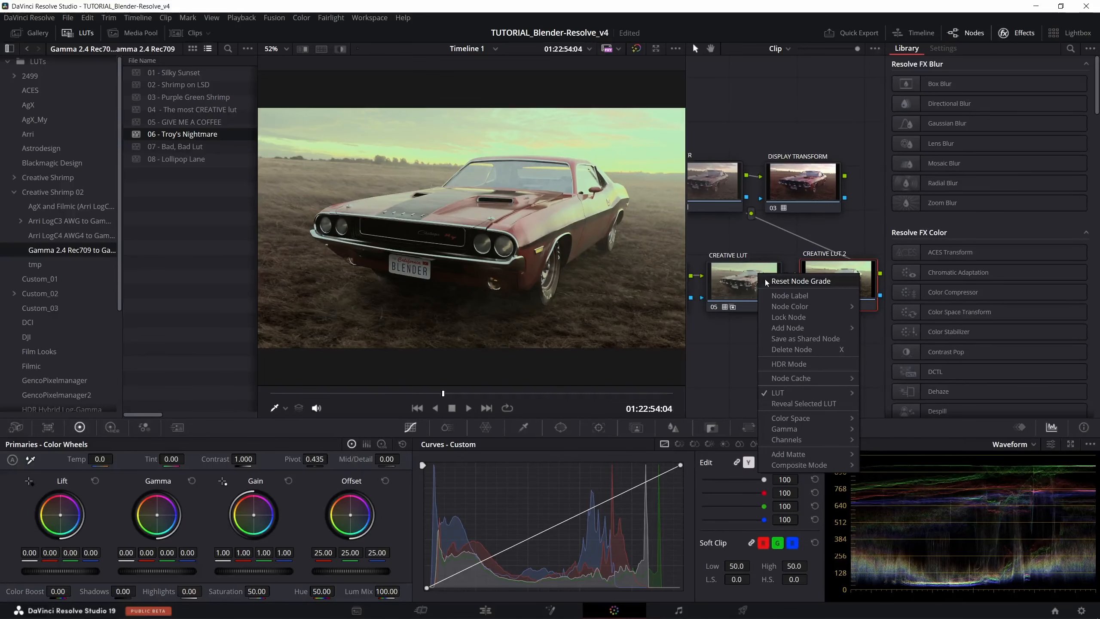
left_click(765, 281)
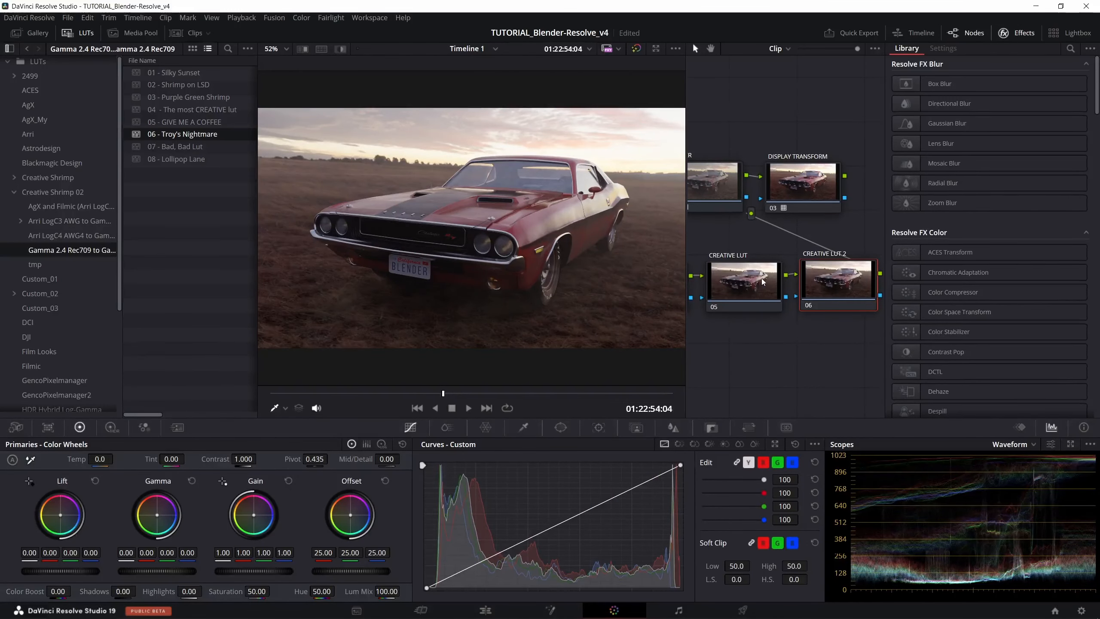